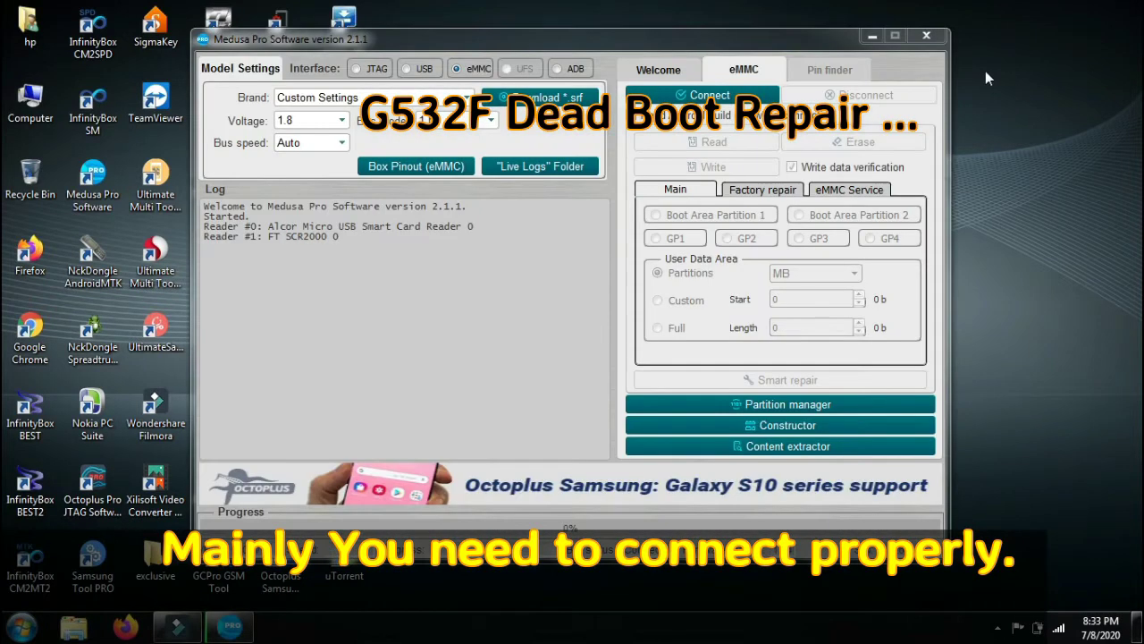
- Connect to the phone over the eMMC interface and open its partition manager
{"action": "left_click", "coordinate": [729, 97]}
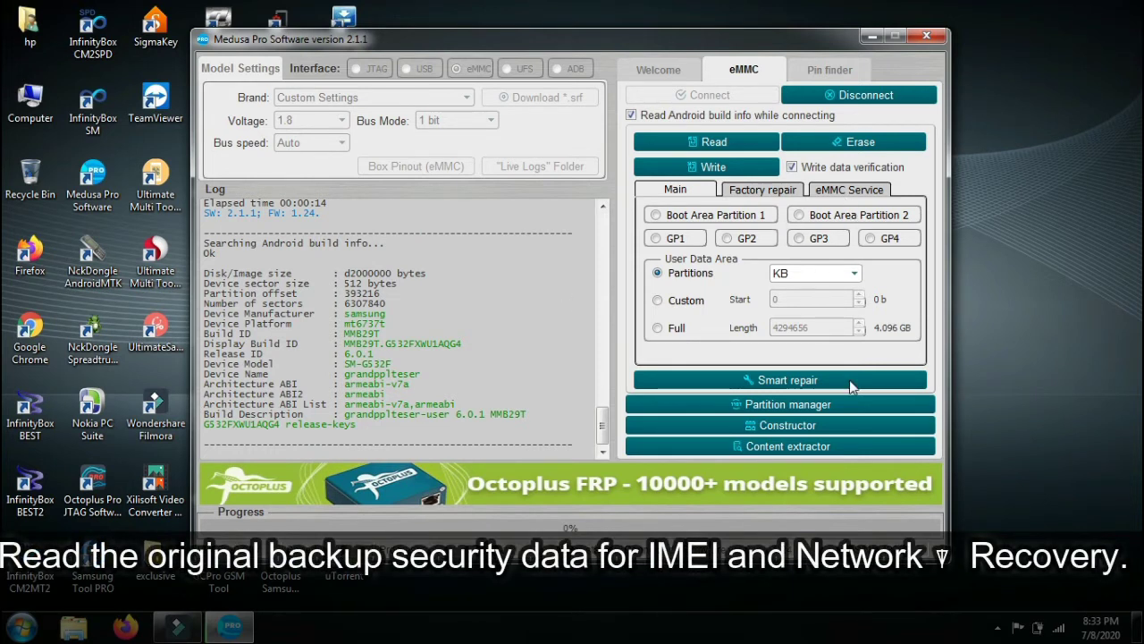
{"action": "left_click", "coordinate": [790, 405]}
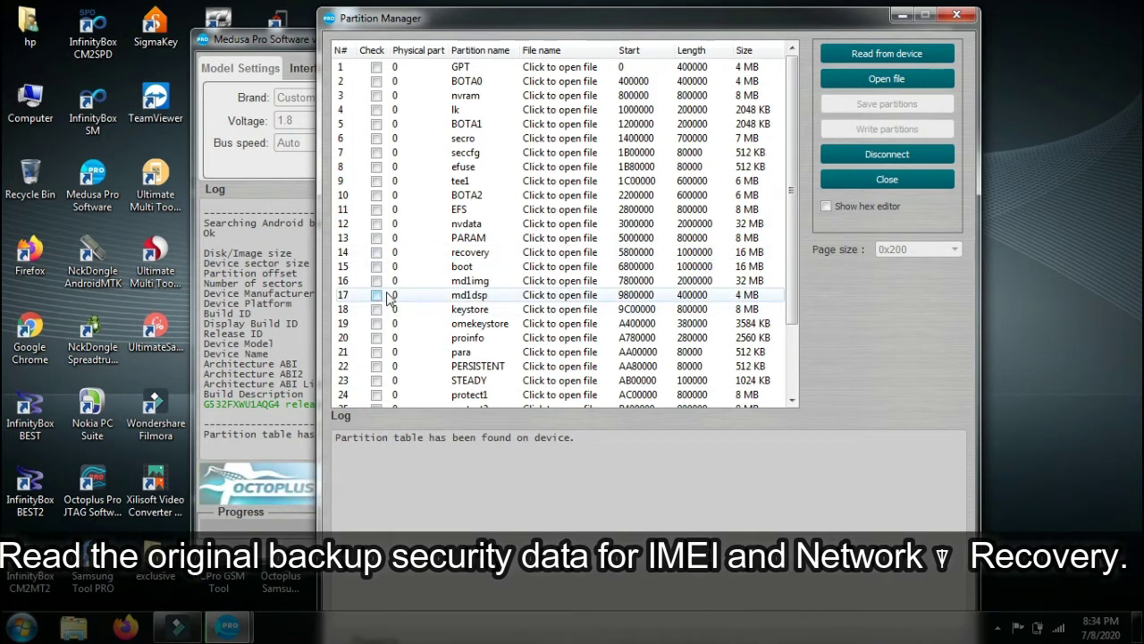
- Mark the nvram, EFS and nvdata partitions for backup in the partition list
{"action": "left_click", "coordinate": [377, 224]}
{"action": "left_click", "coordinate": [376, 211]}
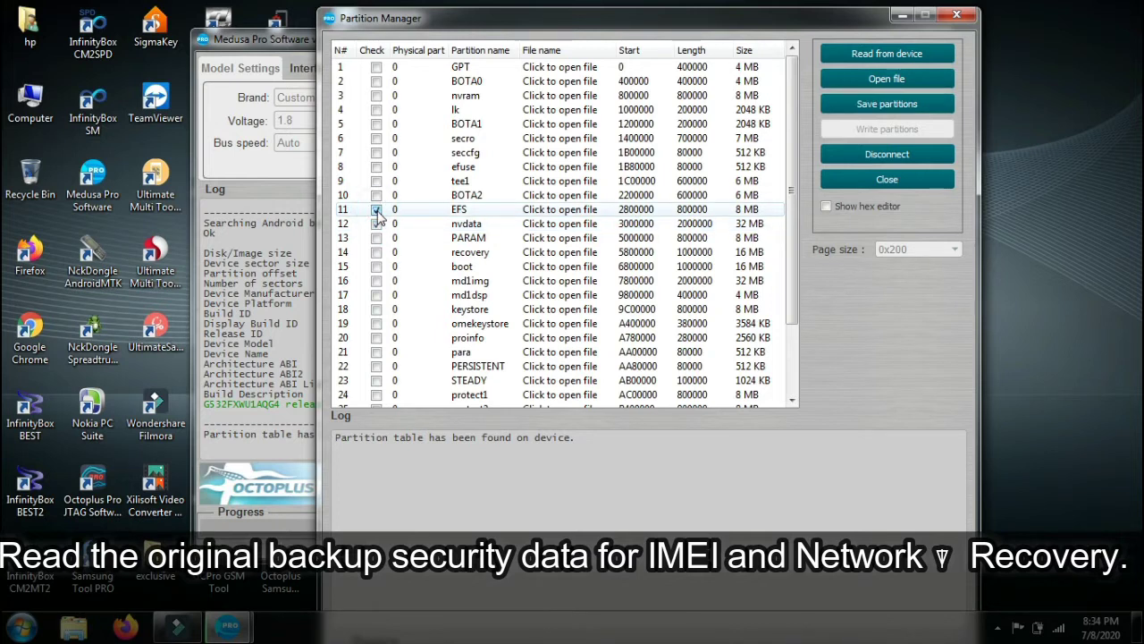
{"action": "scroll", "coordinate": [377, 214], "scroll_direction": "down", "scroll_amount": 1}
{"action": "scroll", "coordinate": [378, 215], "scroll_direction": "down", "scroll_amount": 1}
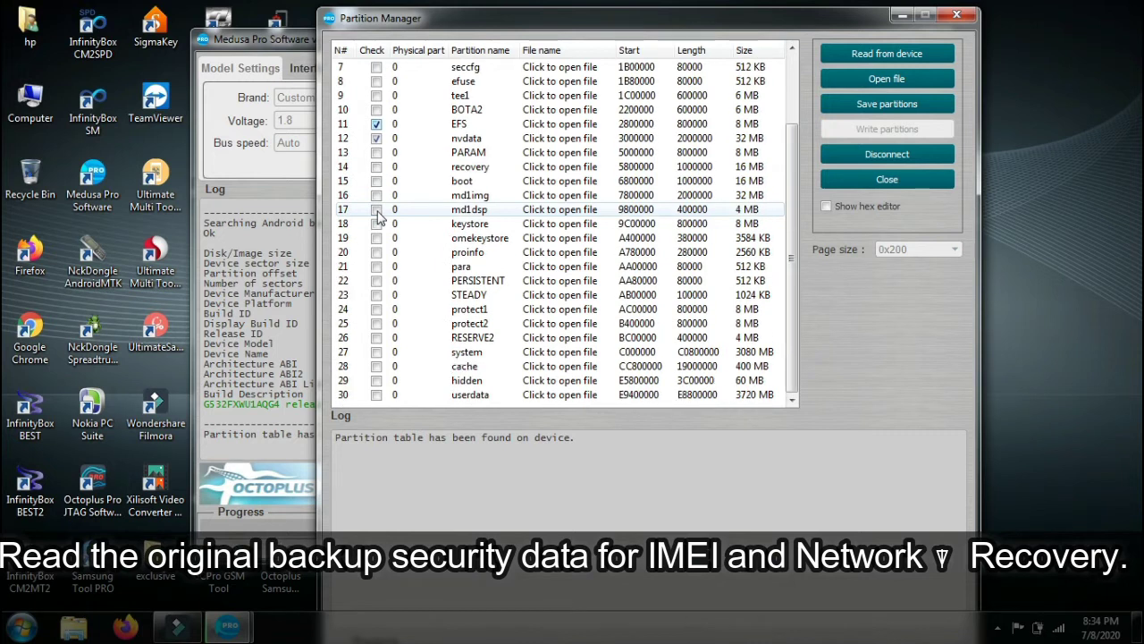
{"action": "scroll", "coordinate": [377, 217], "scroll_direction": "up", "scroll_amount": 2}
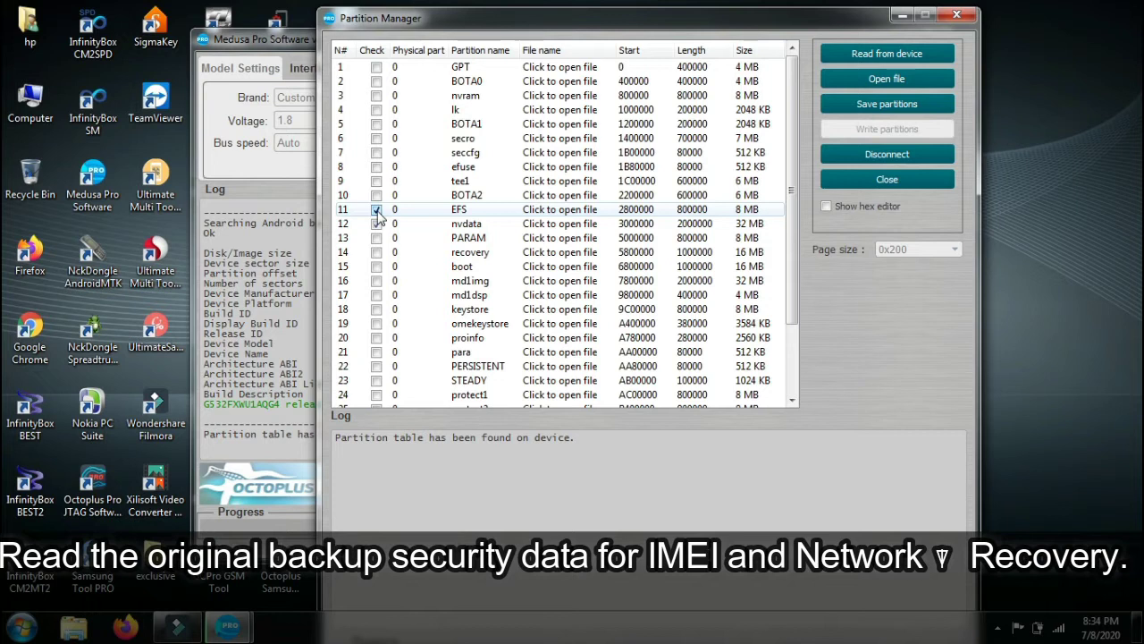
{"action": "left_click", "coordinate": [376, 224]}
{"action": "left_click", "coordinate": [376, 97]}
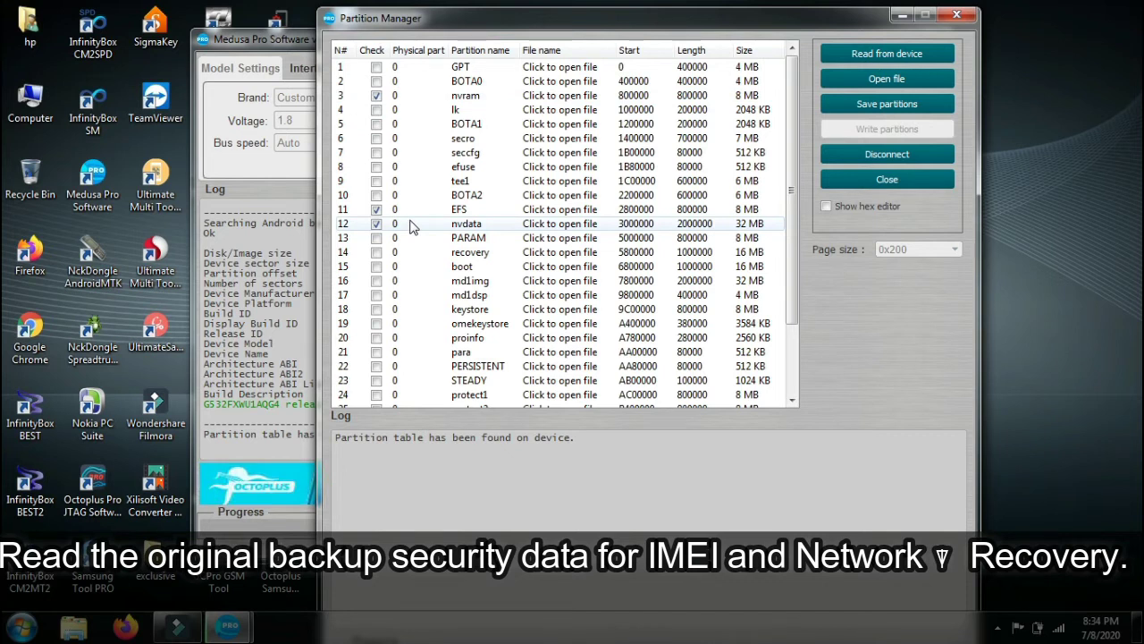
{"action": "scroll", "coordinate": [411, 227], "scroll_direction": "down", "scroll_amount": 2}
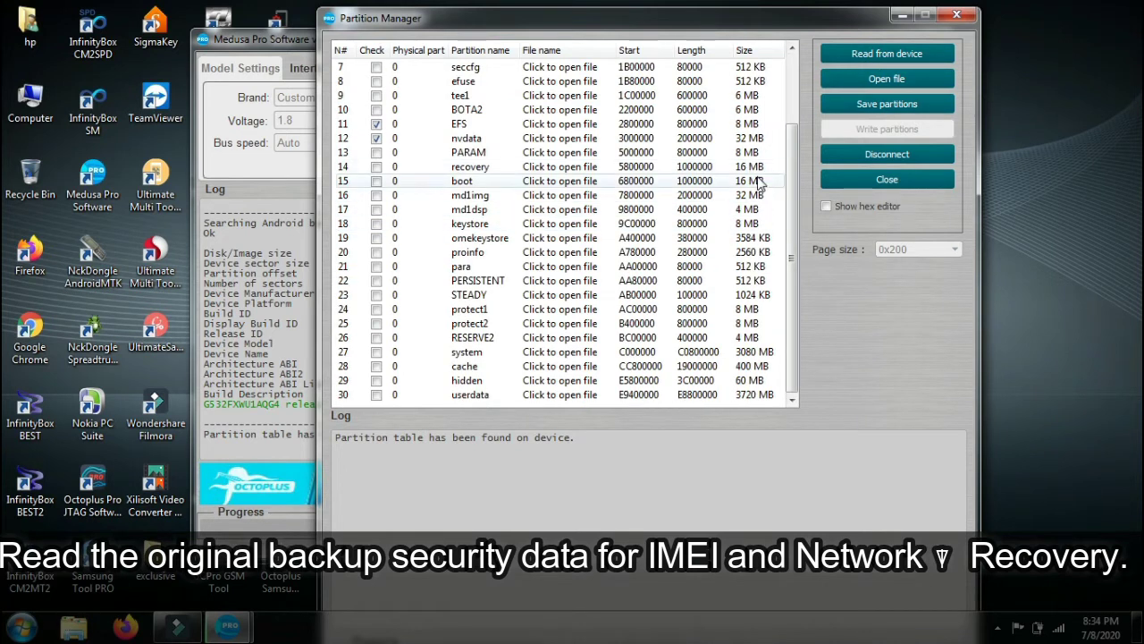
- Save the marked partitions into a new folder named "G532F Security" inside Octoplus Pro JTAG Software
{"action": "left_click", "coordinate": [904, 106]}
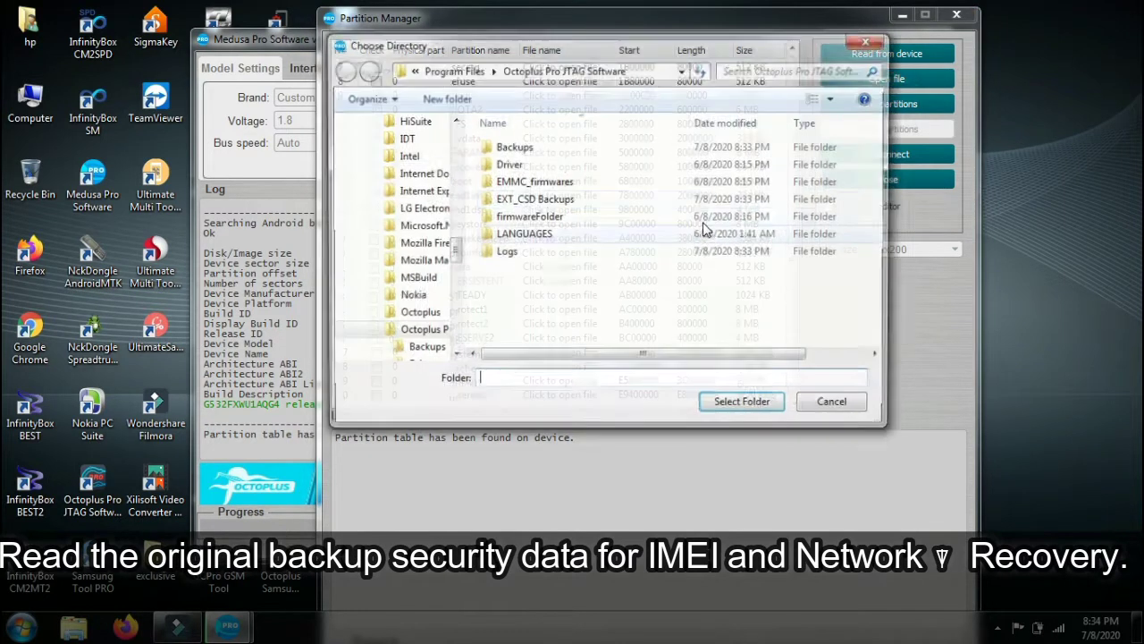
{"action": "left_click", "coordinate": [446, 99]}
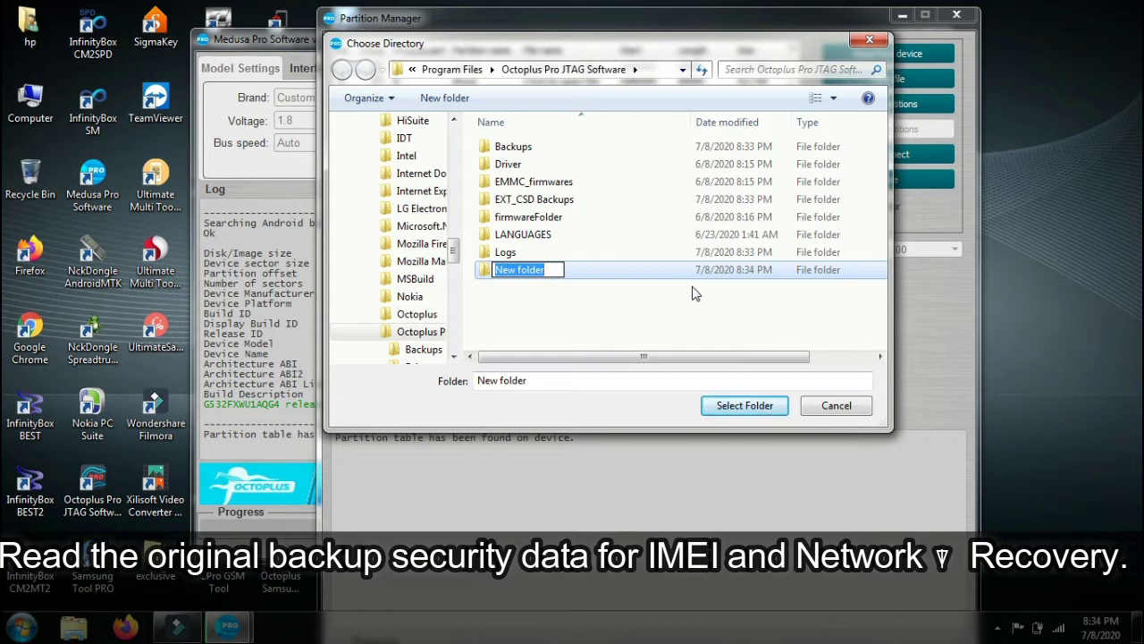
{"action": "type", "text": "G532"}
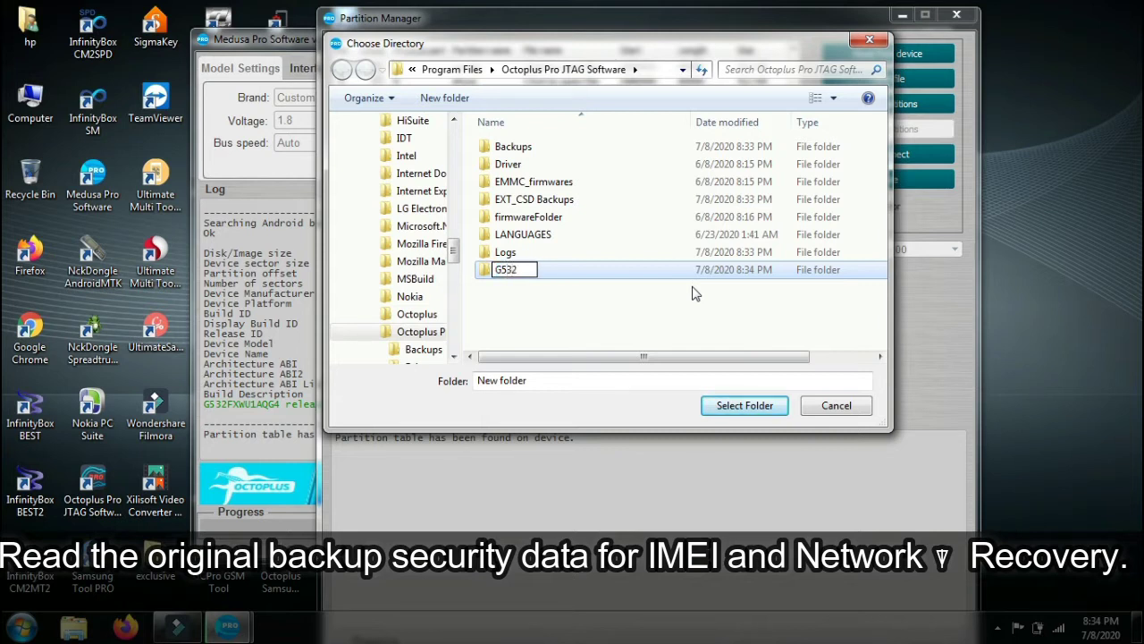
{"action": "type", "text": "F Sec"}
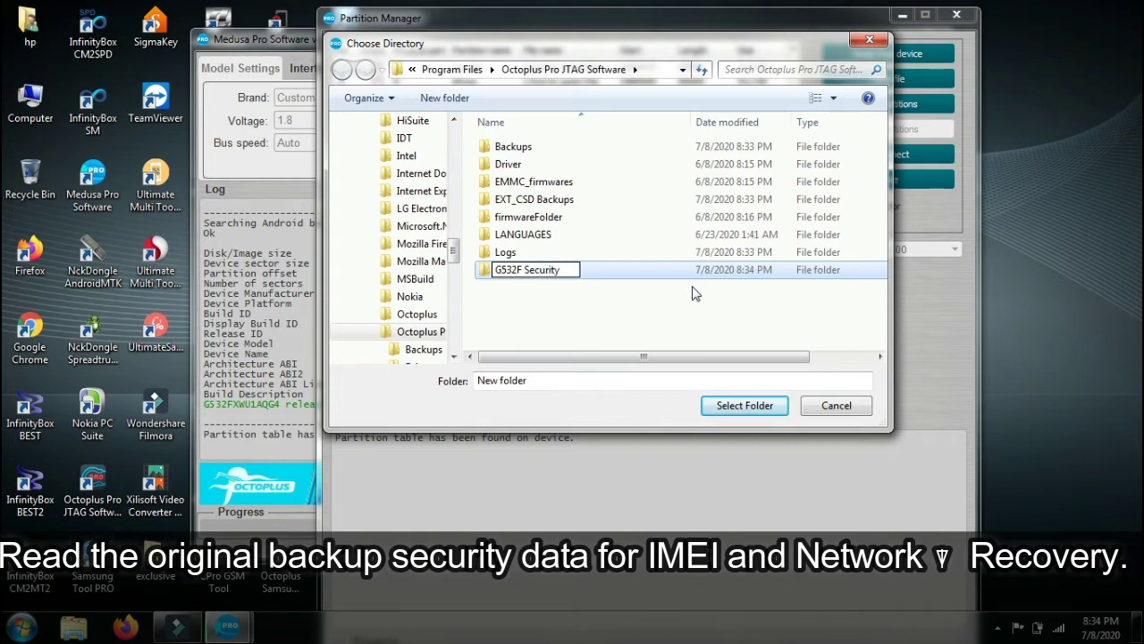
{"action": "type", "text": "urity"}
{"action": "left_click", "coordinate": [615, 308]}
{"action": "double_click", "coordinate": [540, 238]}
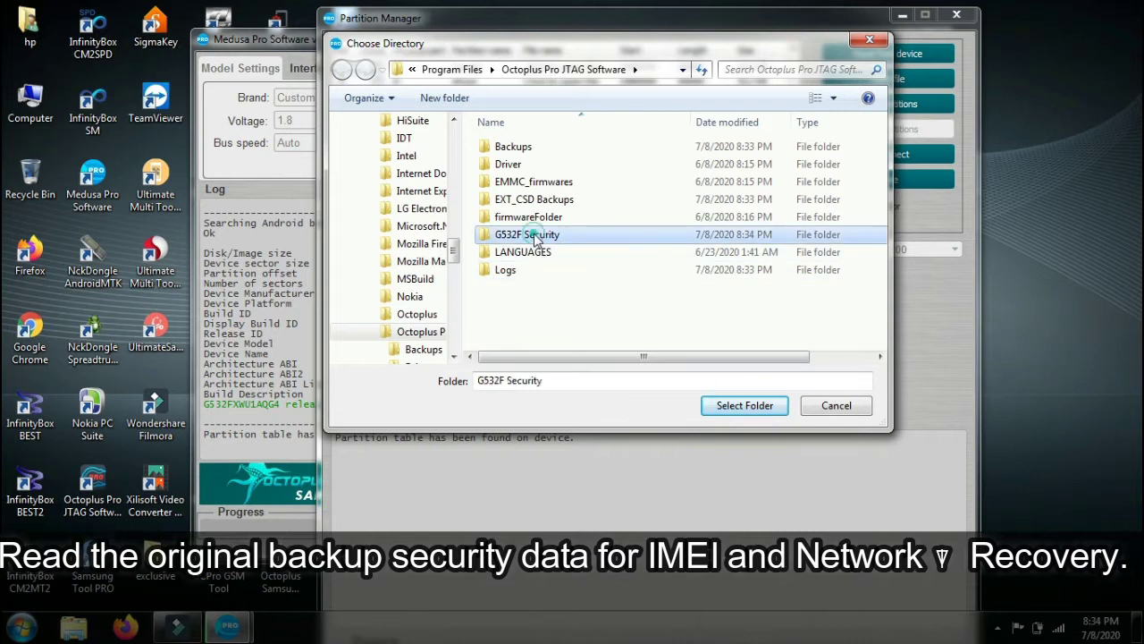
{"action": "left_click", "coordinate": [745, 405]}
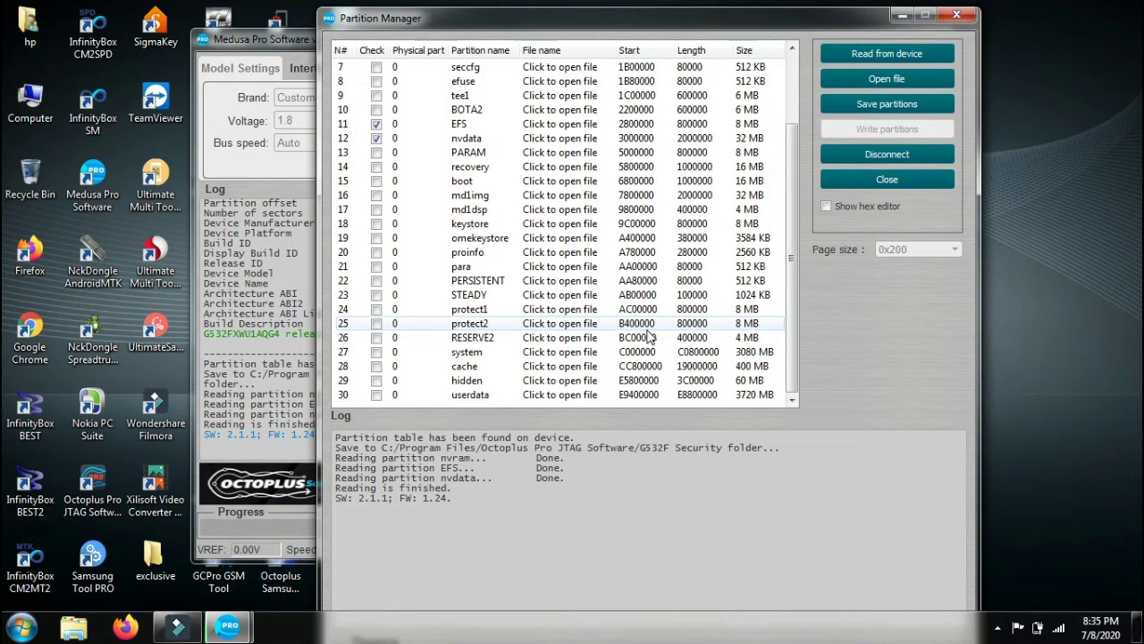
- Unmark nvram, EFS and nvdata, mark only md1img and md1dsp, and start saving these partitions
{"action": "left_click", "coordinate": [376, 124]}
{"action": "left_click", "coordinate": [377, 138]}
{"action": "scroll", "coordinate": [376, 125], "scroll_direction": "up", "scroll_amount": 2}
{"action": "left_click", "coordinate": [376, 100]}
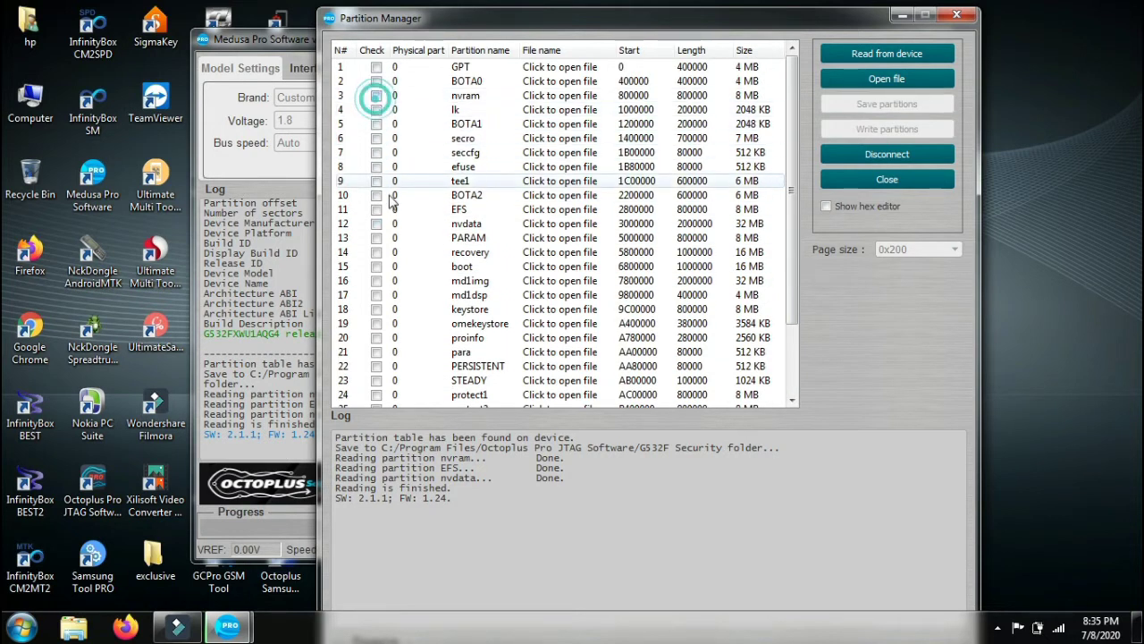
{"action": "scroll", "coordinate": [379, 134], "scroll_direction": "down", "scroll_amount": 2}
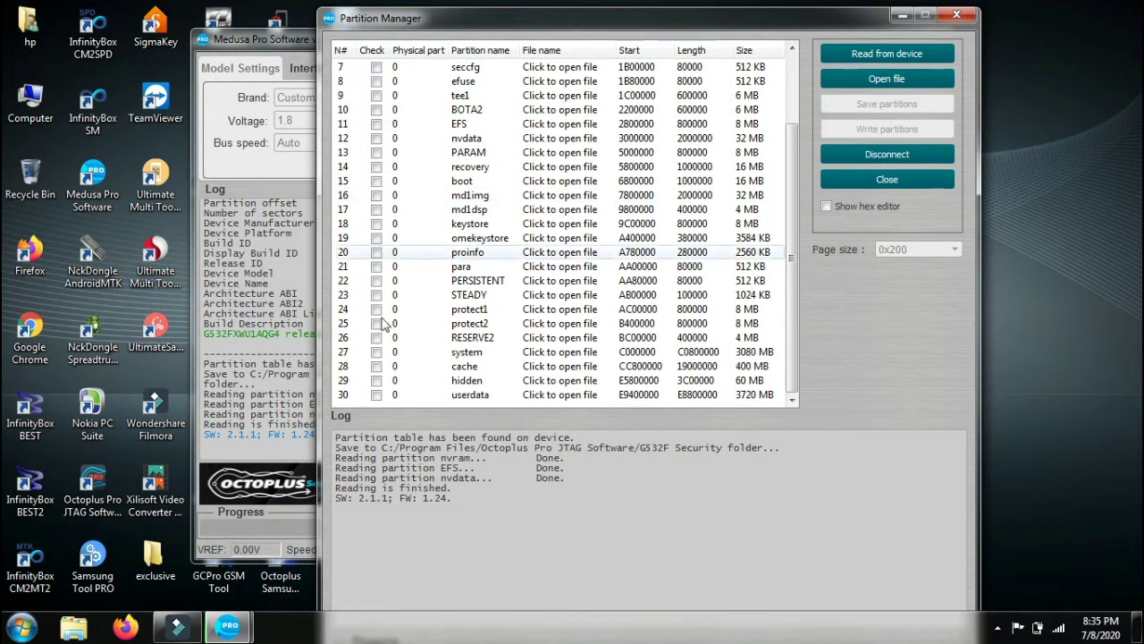
{"action": "left_click", "coordinate": [377, 195]}
{"action": "left_click", "coordinate": [377, 210]}
{"action": "scroll", "coordinate": [376, 209], "scroll_direction": "up", "scroll_amount": 2}
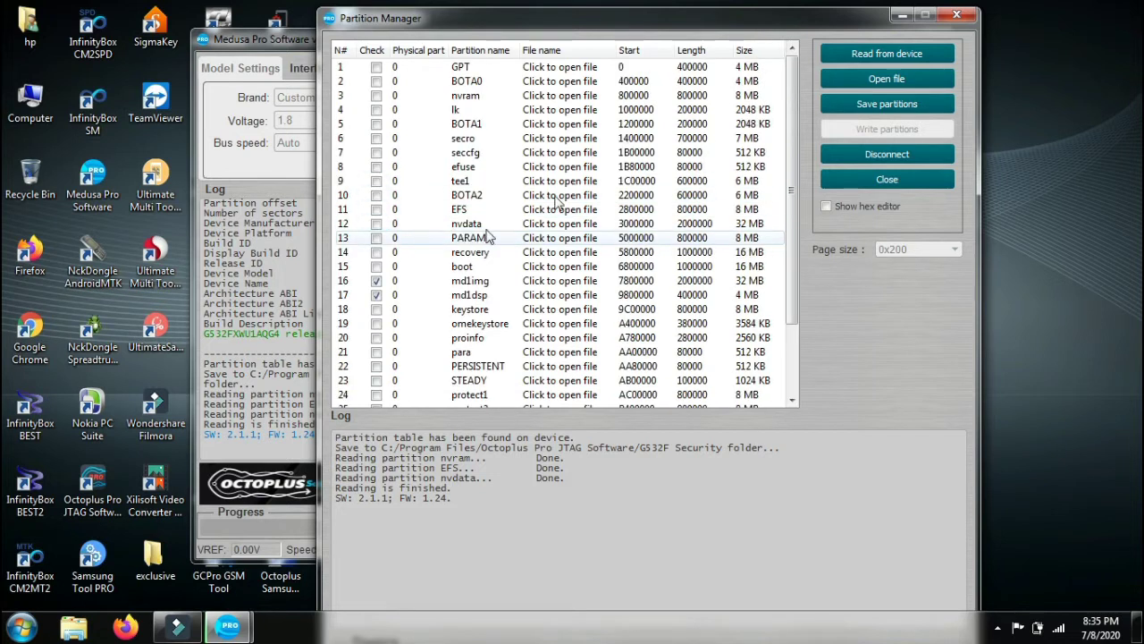
{"action": "left_click", "coordinate": [854, 111]}
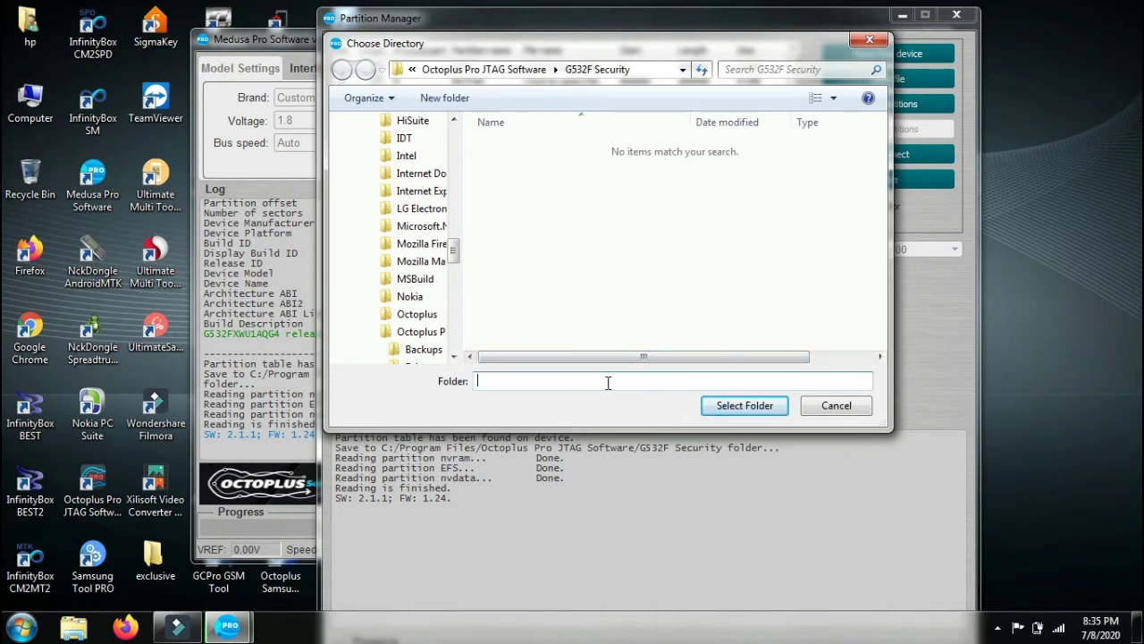
{"action": "type", "text": "m"}
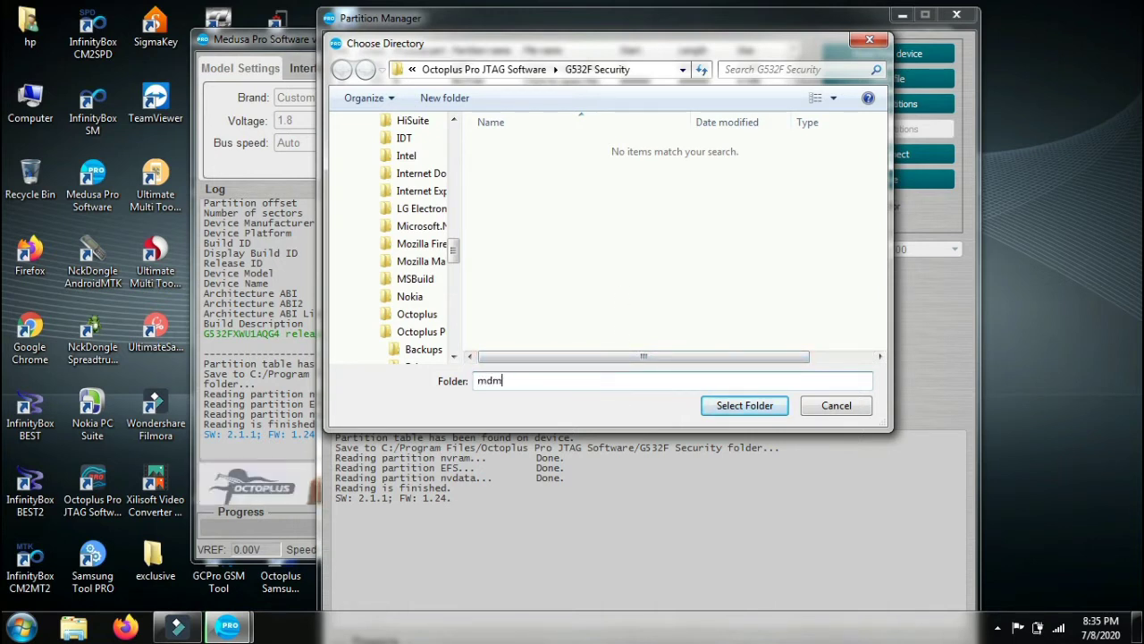
{"action": "type", "text": "dm"}
{"action": "left_click", "coordinate": [744, 405]}
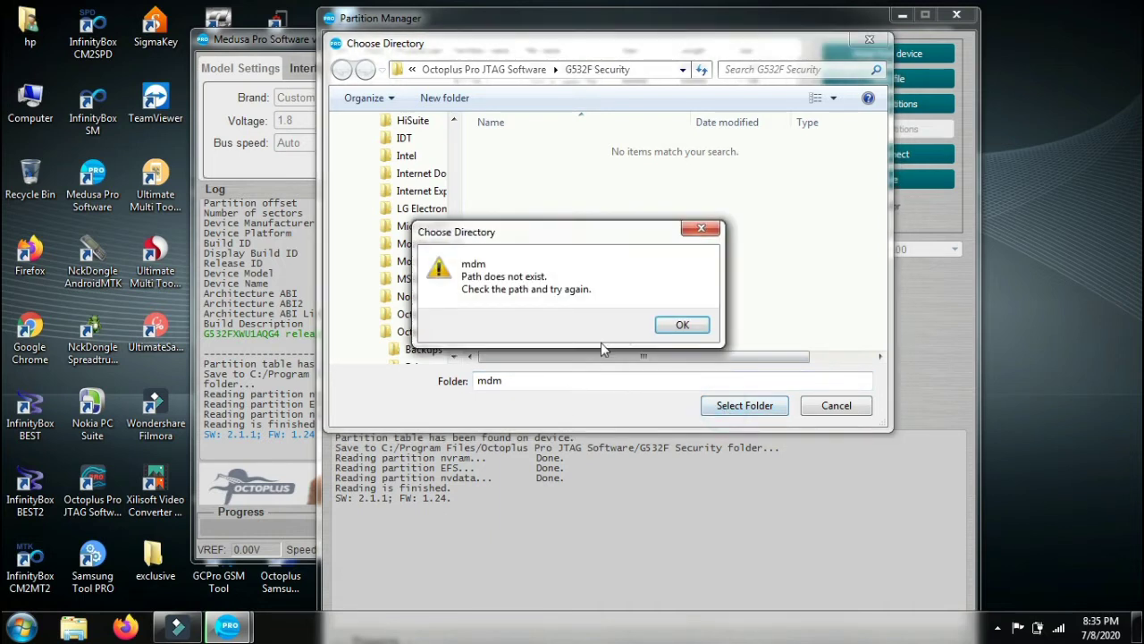
{"action": "left_click", "coordinate": [681, 331]}
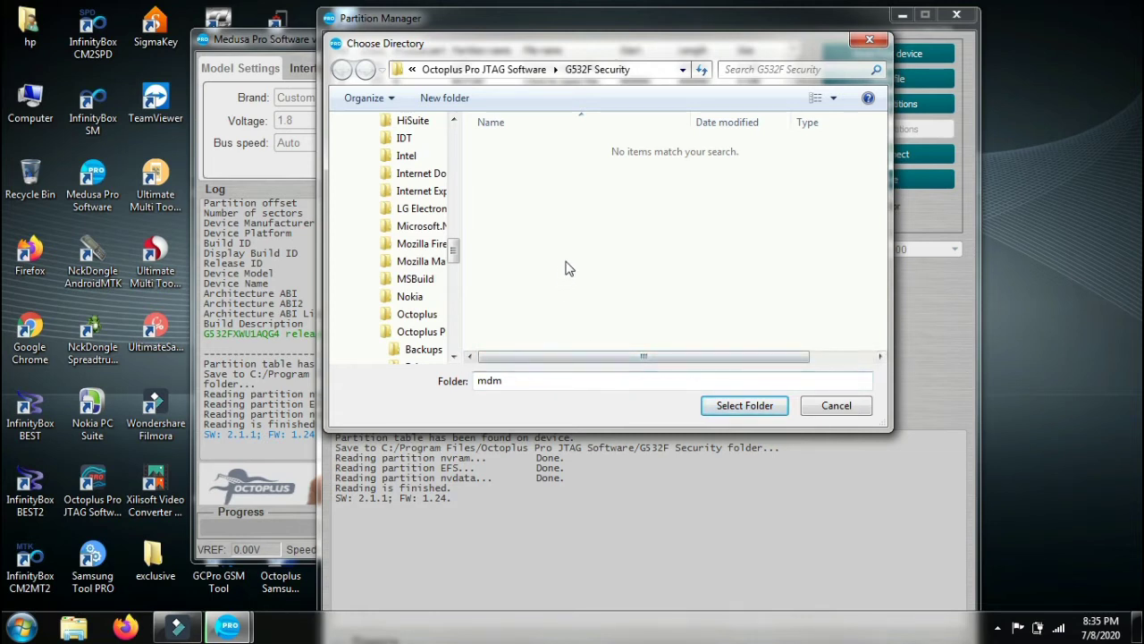
- Choose the G532F Security folder as the destination and save the md1img and md1dsp partitions there
{"action": "left_click", "coordinate": [469, 70]}
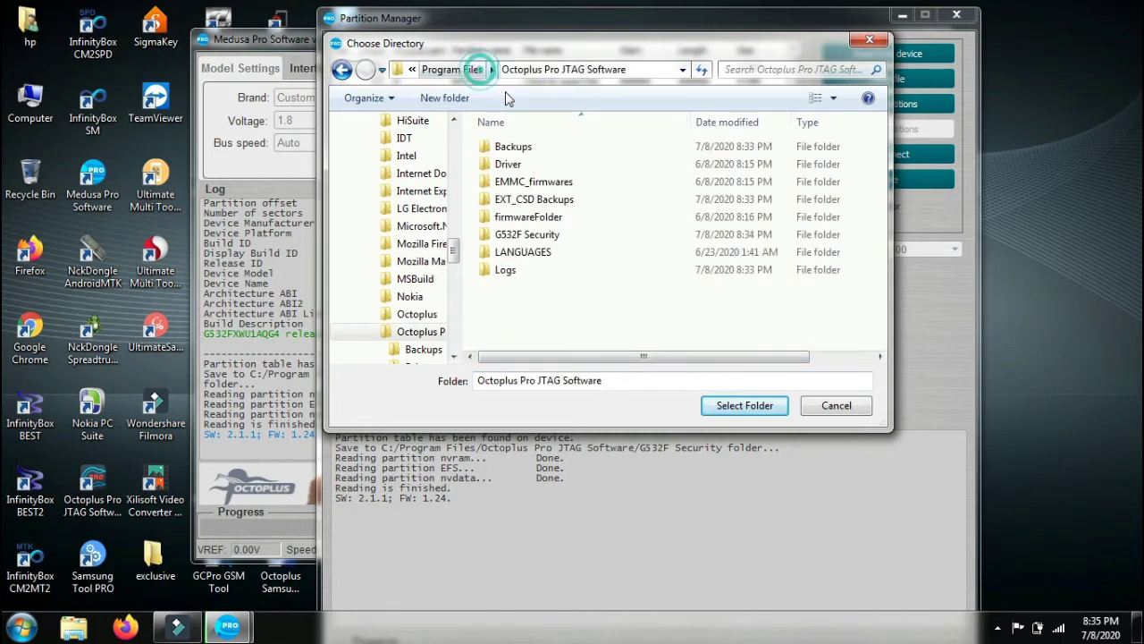
{"action": "double_click", "coordinate": [527, 235]}
{"action": "left_click", "coordinate": [717, 404]}
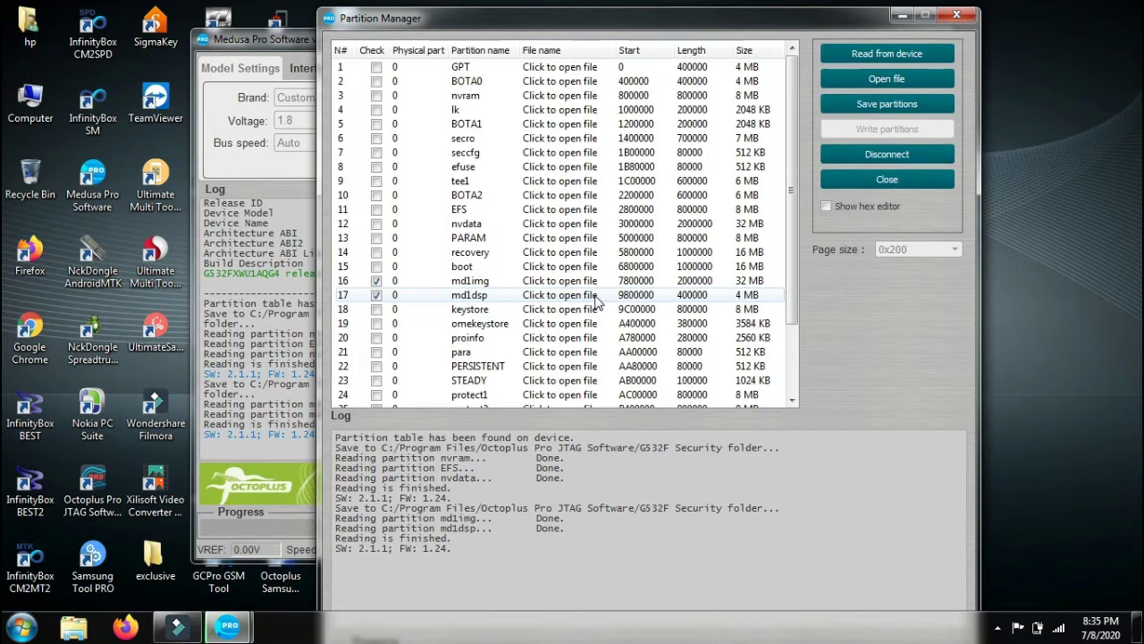
- Close the partition manager and erase all partitions of the phone's user data area
{"action": "left_click", "coordinate": [900, 178]}
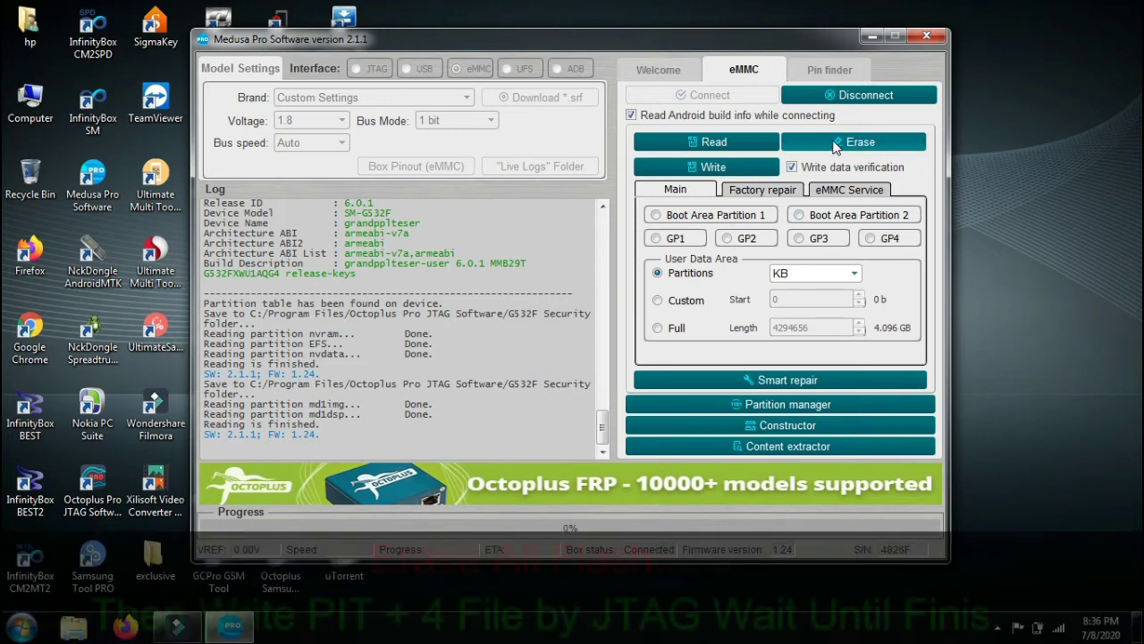
{"action": "left_click", "coordinate": [836, 143]}
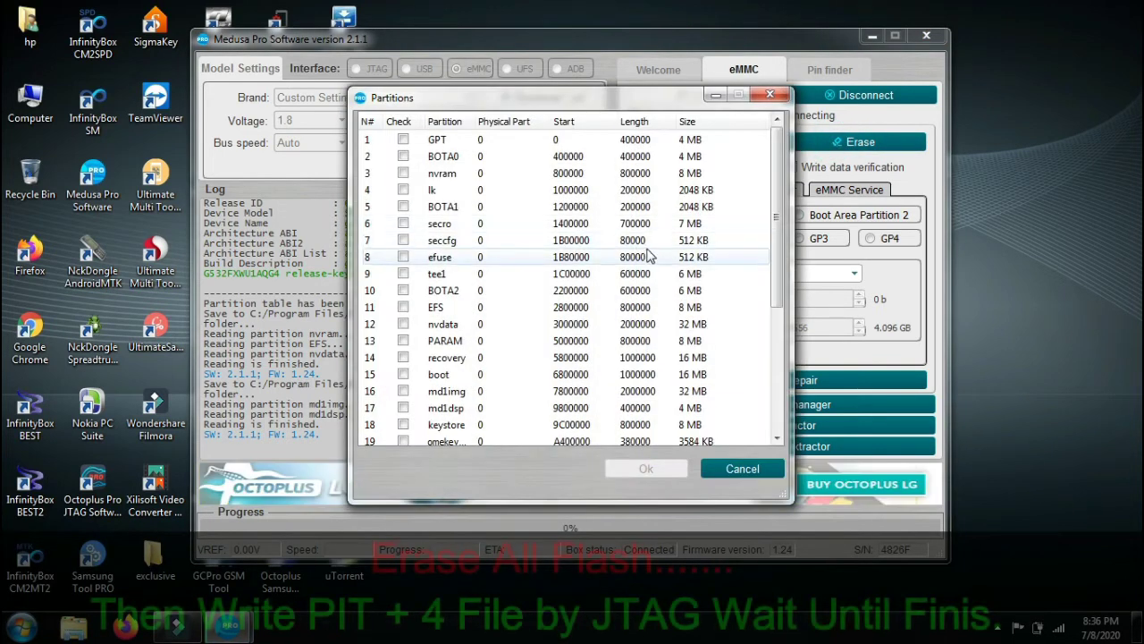
{"action": "left_click", "coordinate": [404, 131]}
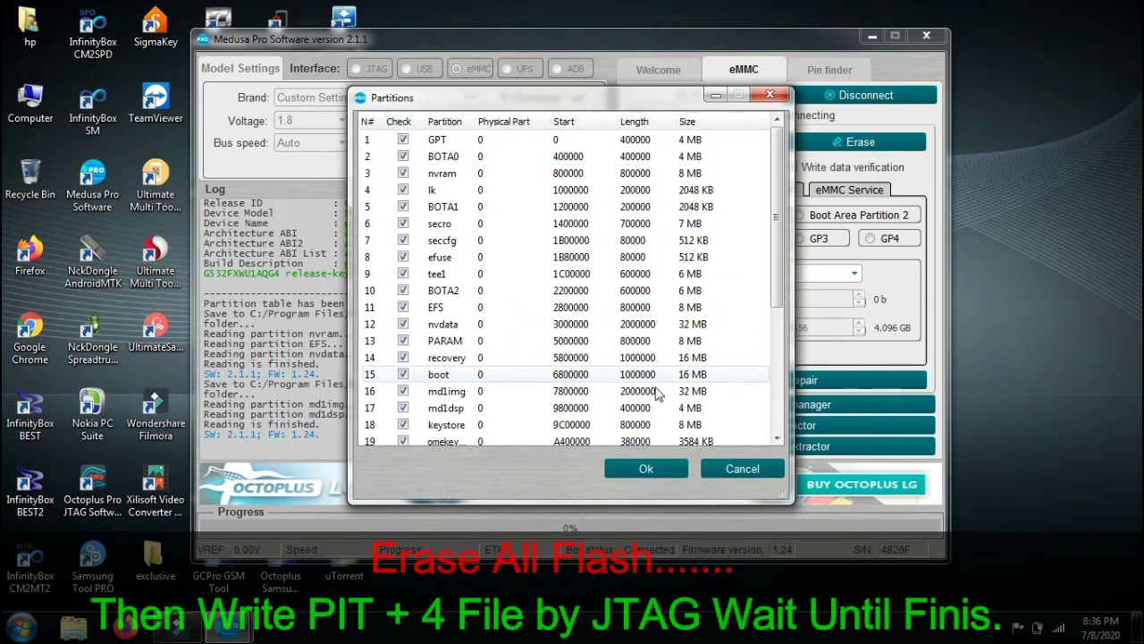
{"action": "left_click", "coordinate": [645, 470]}
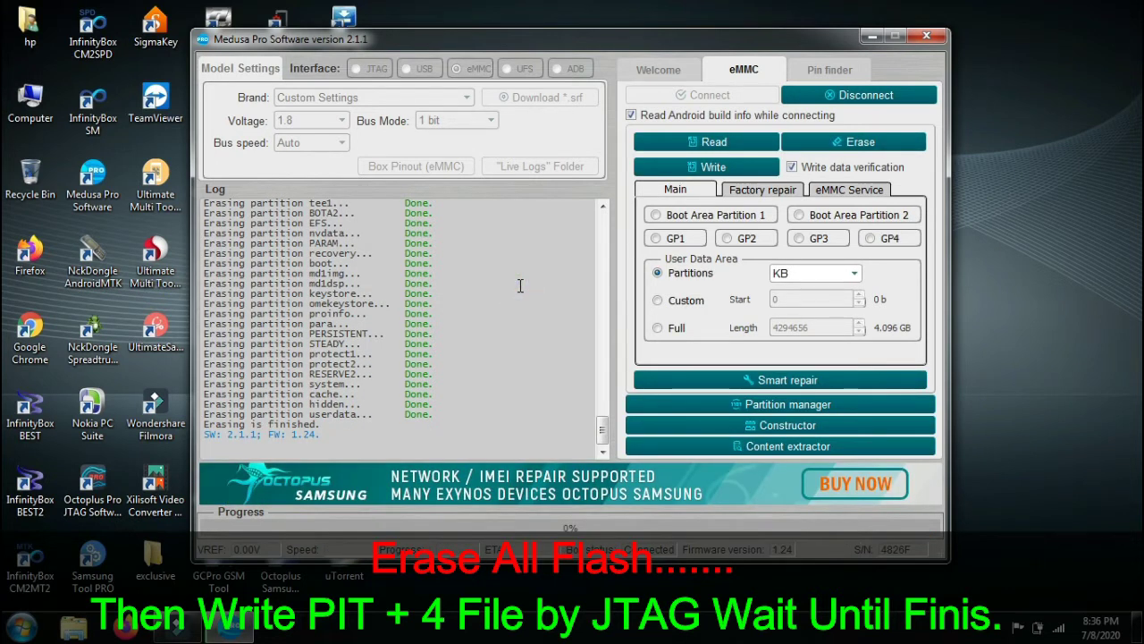
- Copy the complete log into a new desktop text document named "g532f erease" and close the document
{"action": "key", "text": "ctrl+a"}
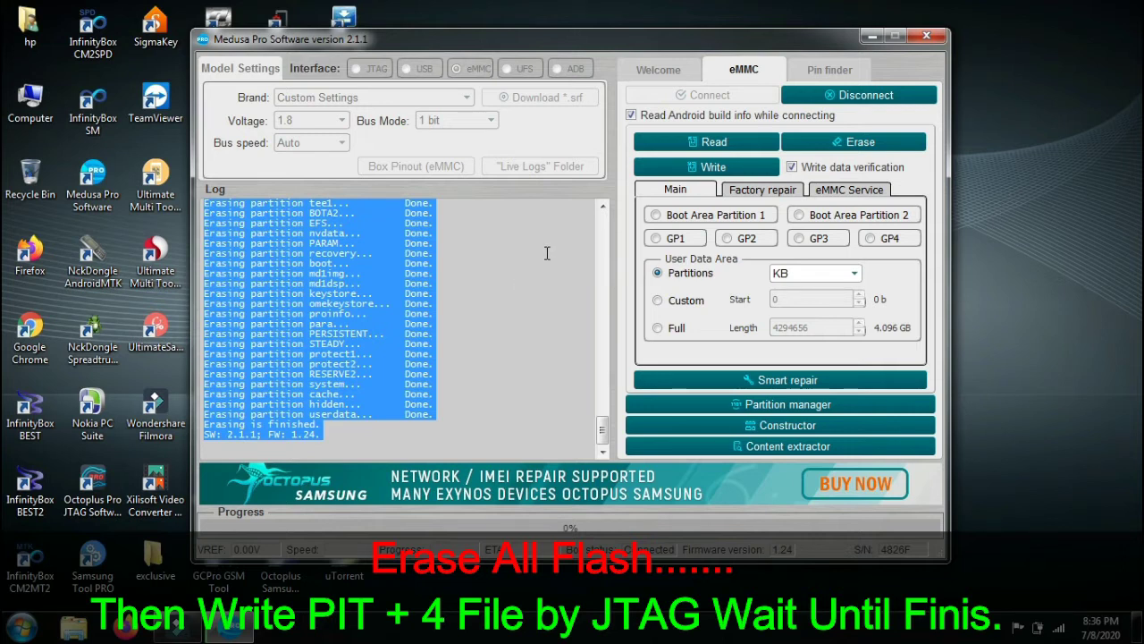
{"action": "right_click", "coordinate": [1122, 208]}
{"action": "mouse_move", "coordinate": [1004, 385]}
{"action": "left_click", "coordinate": [854, 520]}
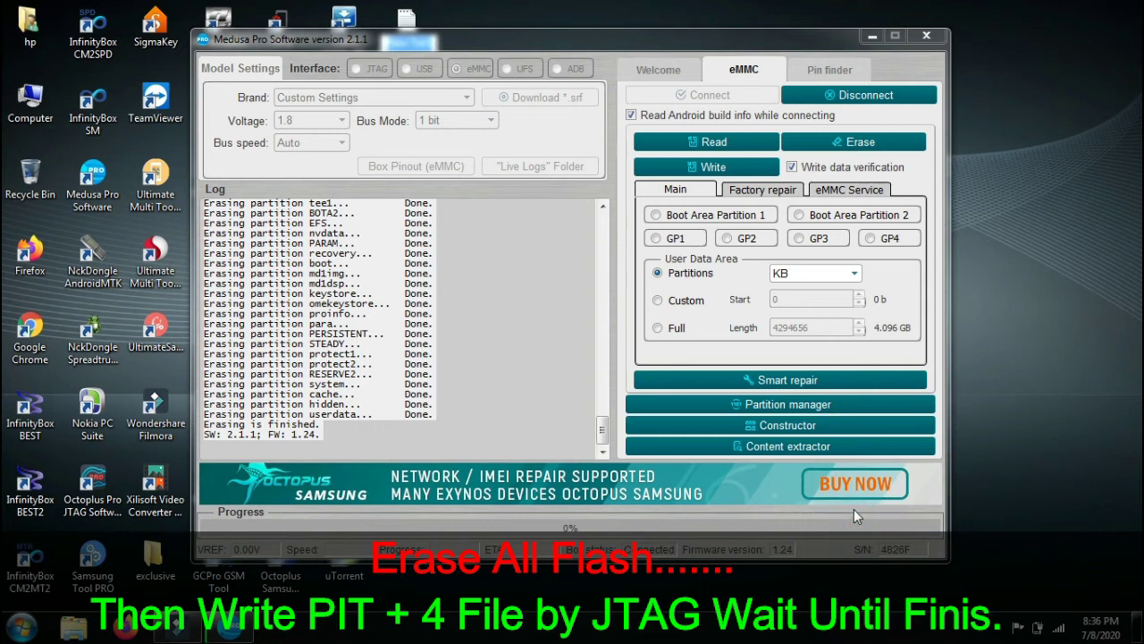
{"action": "type", "text": "a"}
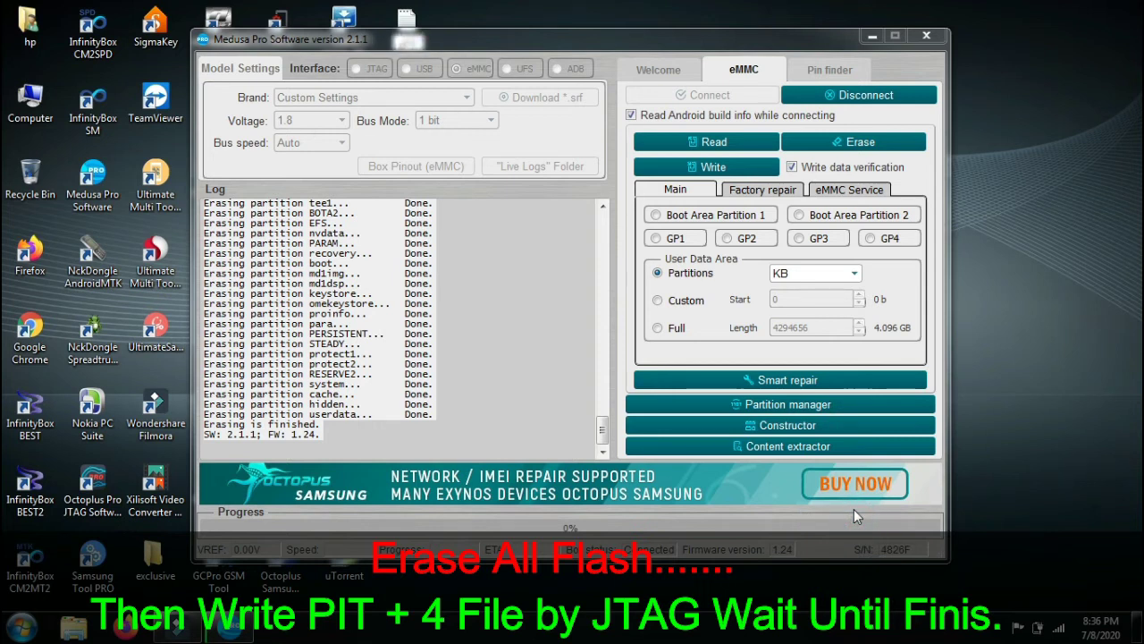
{"action": "type", "text": "ease"}
{"action": "key", "text": "Return"}
{"action": "key", "text": "Return"}
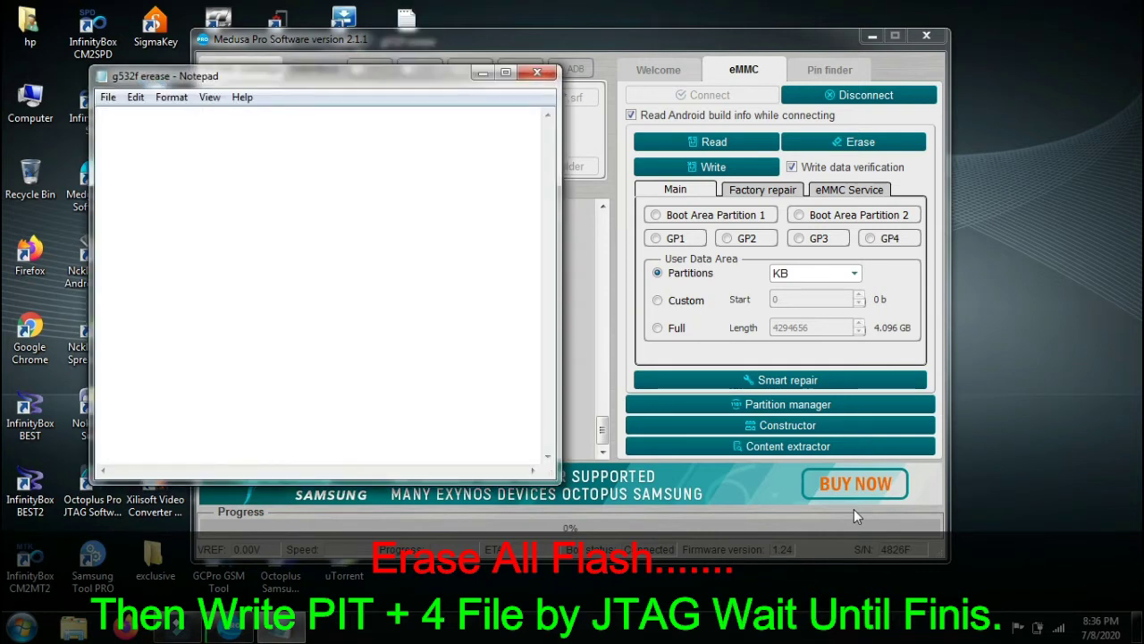
{"action": "key", "text": "ctrl+v"}
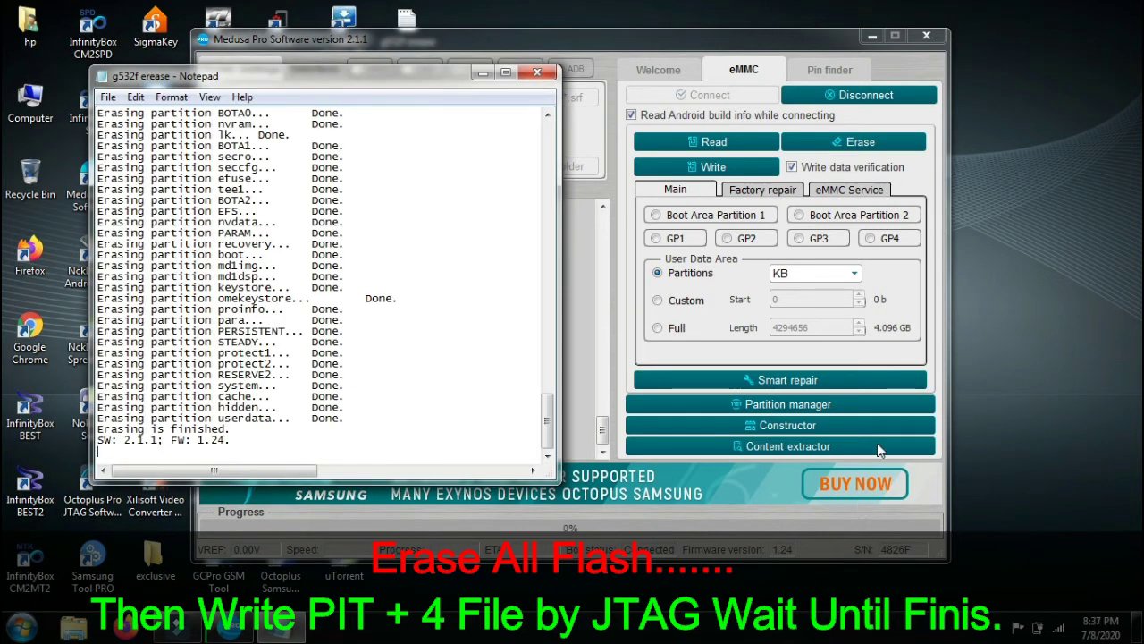
{"action": "left_click", "coordinate": [534, 73]}
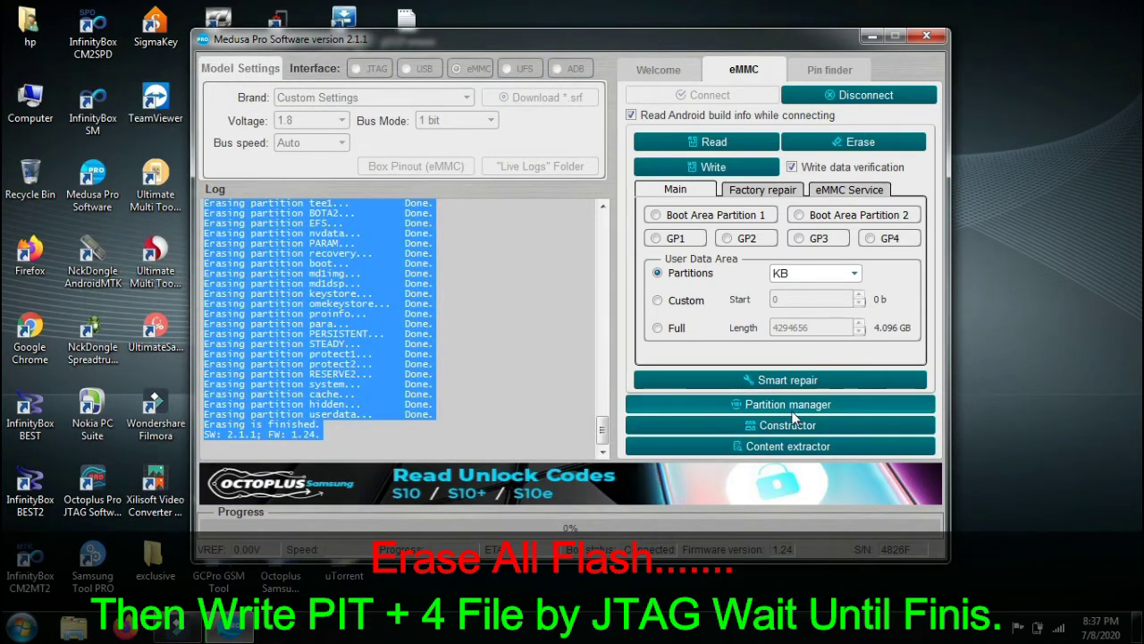
- Open the Samsung factory file repair (*.tar, *.md5) and load the AP_G532FXWU1AQG4 archive from the SM-G532F_XFA_6.0.1 folder
{"action": "left_click", "coordinate": [783, 195]}
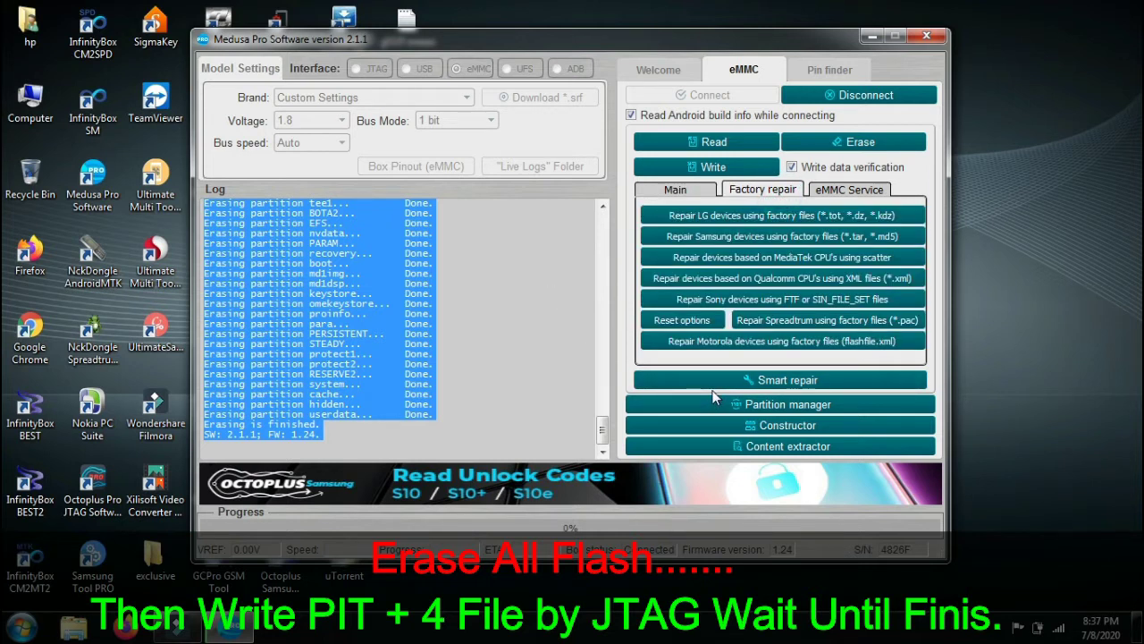
{"action": "left_click", "coordinate": [749, 238]}
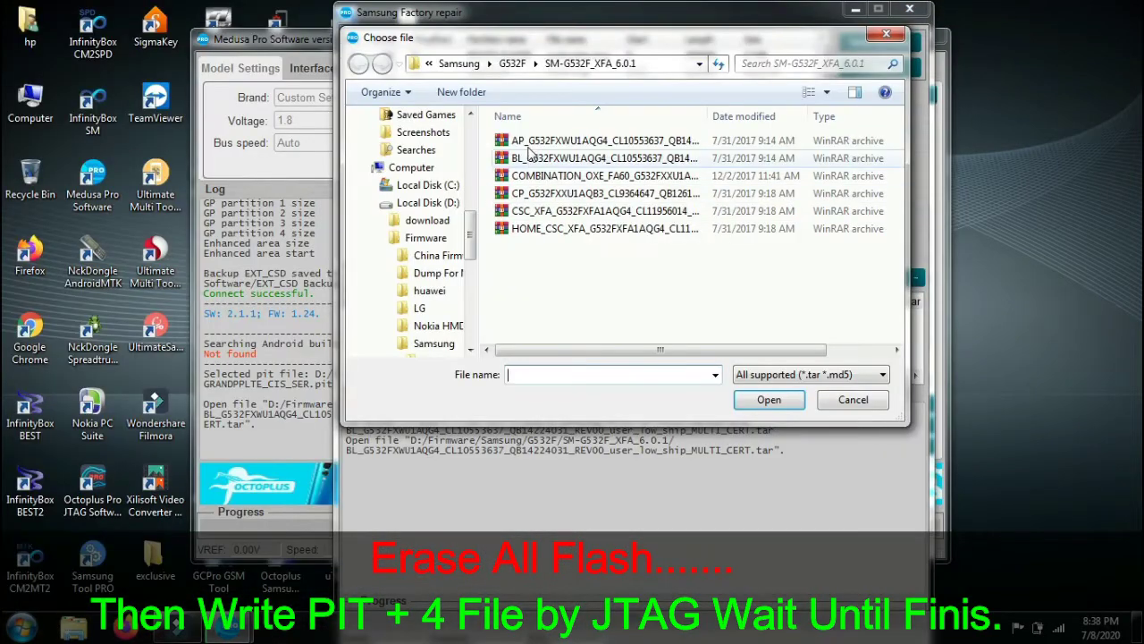
{"action": "double_click", "coordinate": [536, 146]}
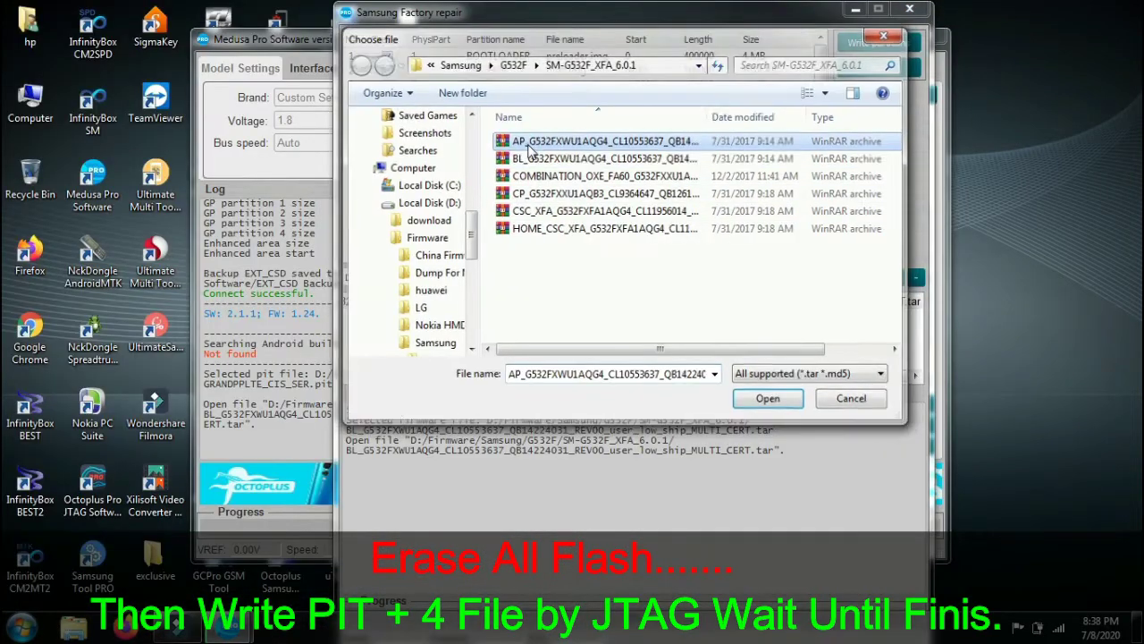
- Add the CP_G532FXXU1AQB3 and CSC_XFA_G532FXFA1AQG4 archives to the firmware list and write the partitions with the PIT to the phone
{"action": "left_click", "coordinate": [894, 278]}
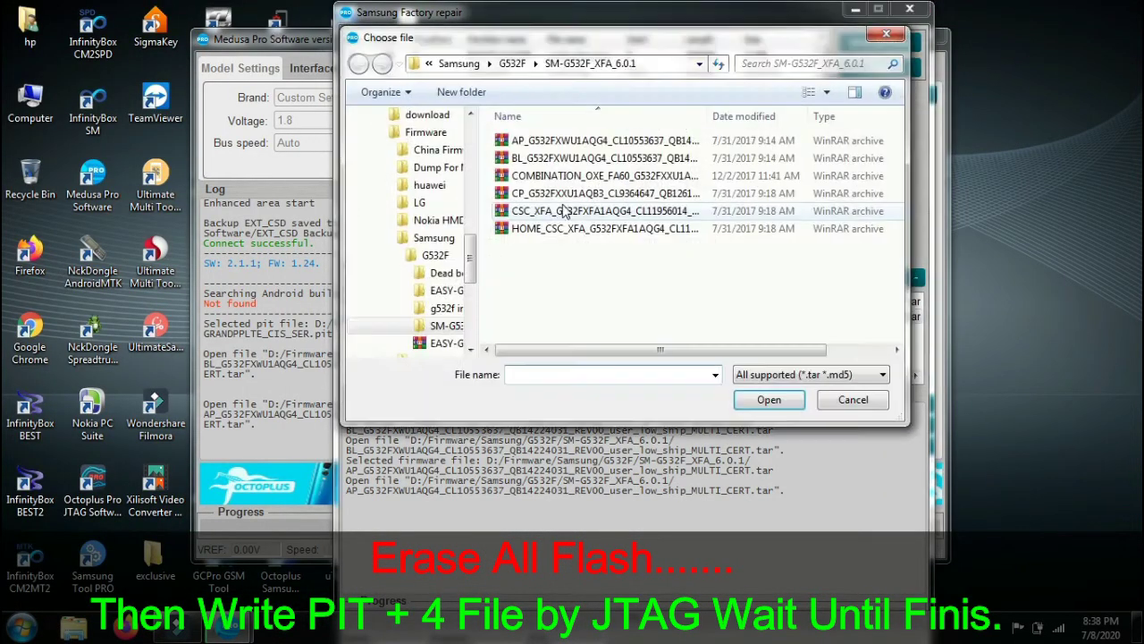
{"action": "left_click", "coordinate": [537, 195]}
{"action": "double_click", "coordinate": [537, 195]}
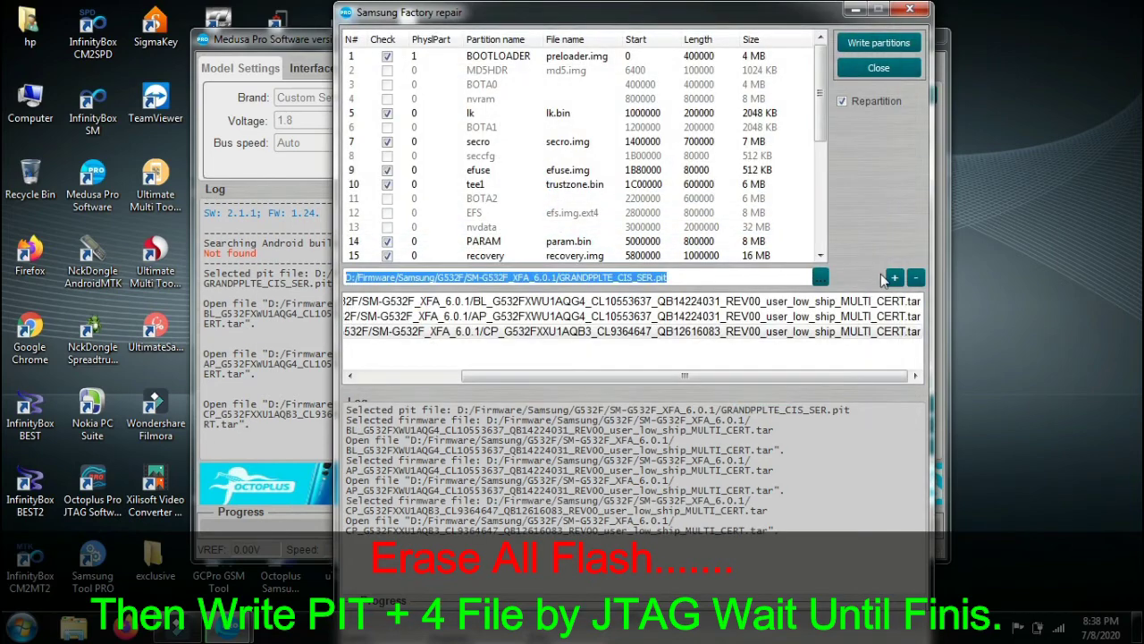
{"action": "left_click", "coordinate": [894, 278]}
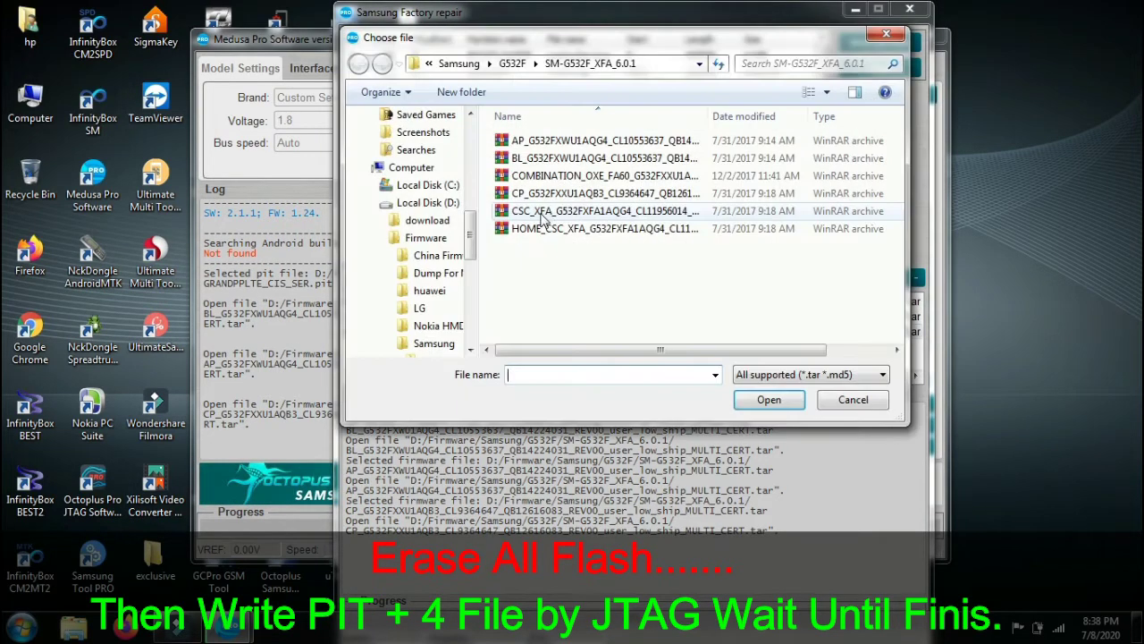
{"action": "double_click", "coordinate": [545, 213]}
{"action": "left_click", "coordinate": [875, 40]}
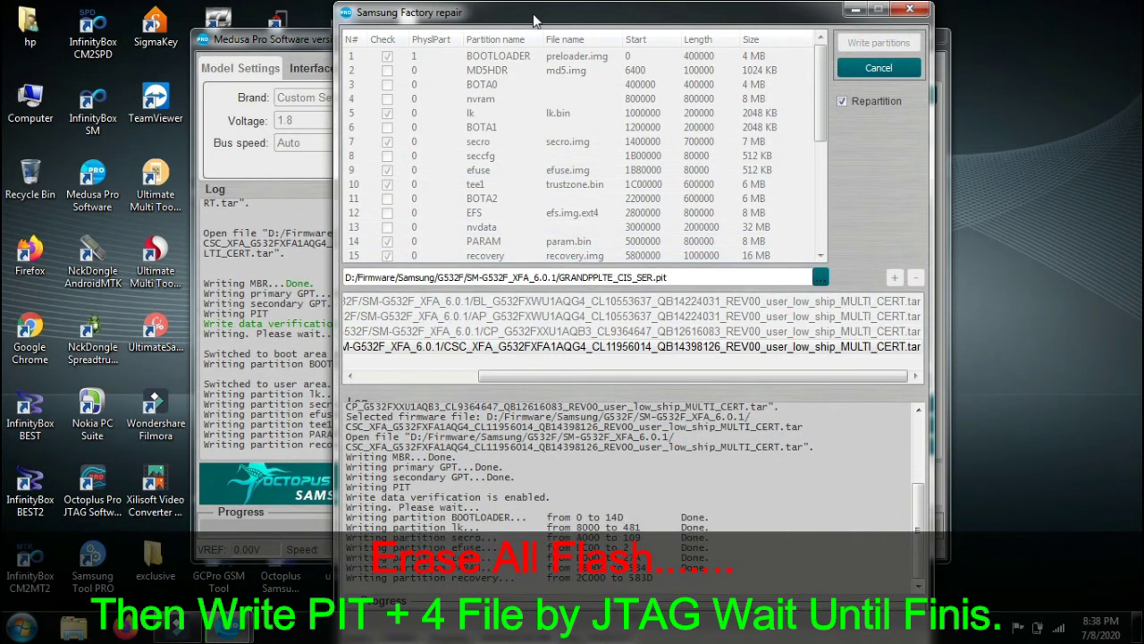
{"action": "left_click", "coordinate": [613, 350]}
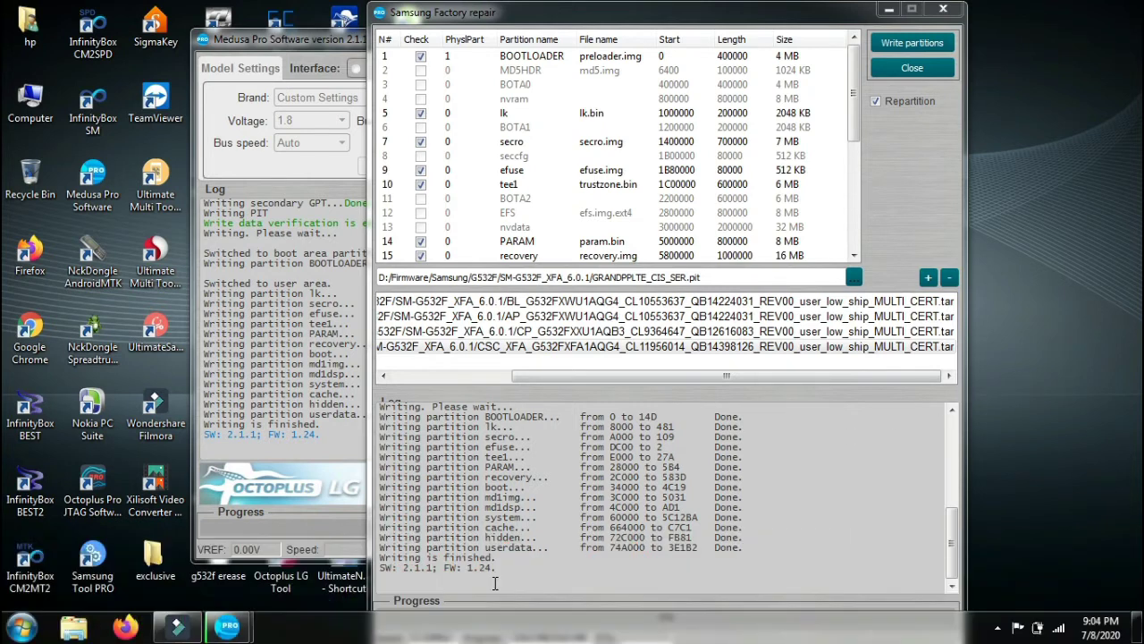
- Close the Samsung factory repair after selecting its full log, and disconnect and reconnect the eMMC
{"action": "left_click_drag", "start_coordinate": [501, 579], "coordinate": [304, 282]}
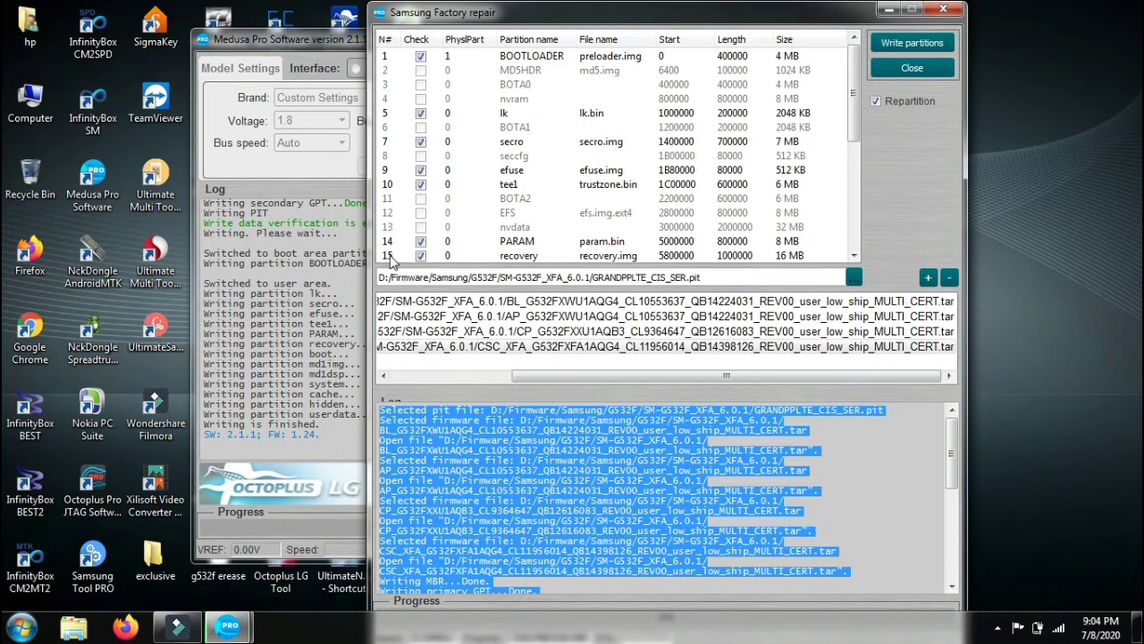
{"action": "left_click", "coordinate": [912, 68]}
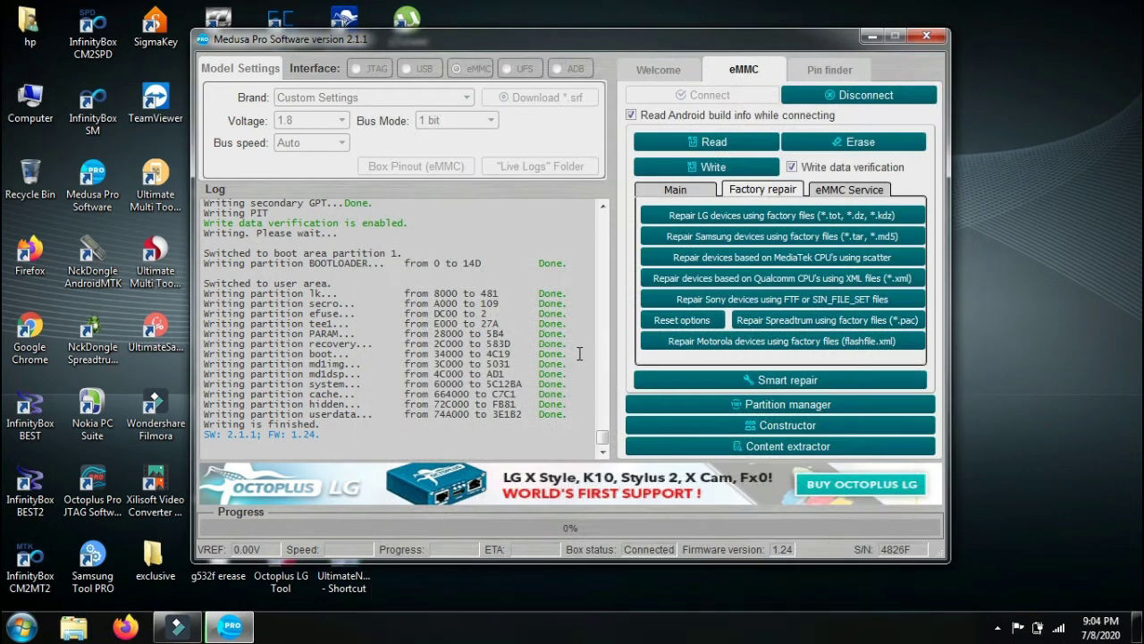
{"action": "left_click", "coordinate": [839, 96]}
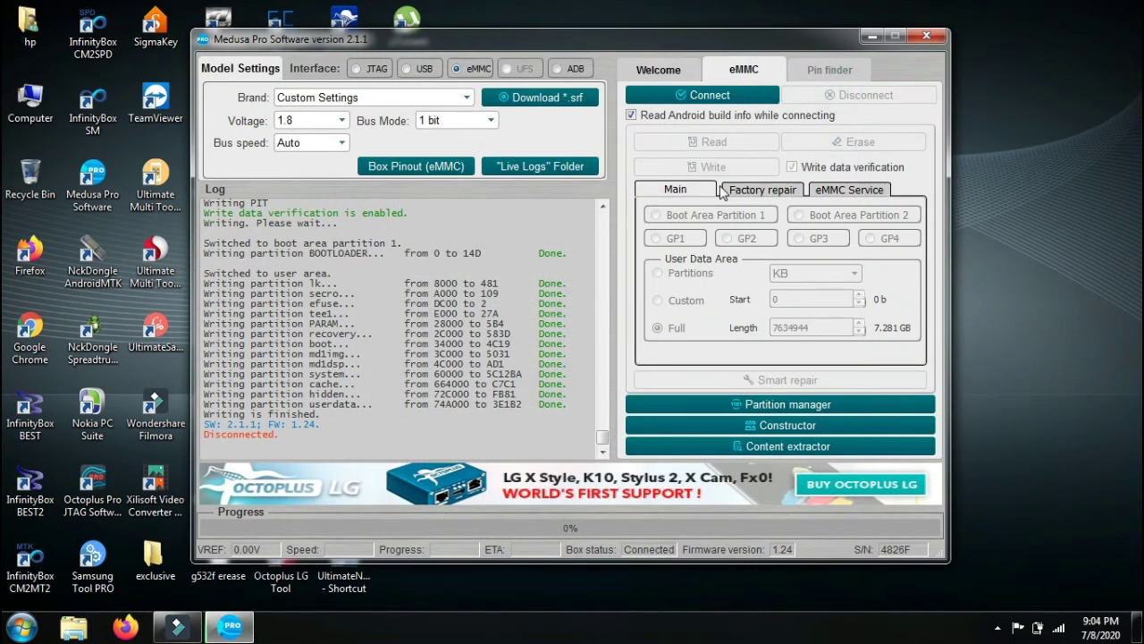
{"action": "left_click", "coordinate": [753, 96]}
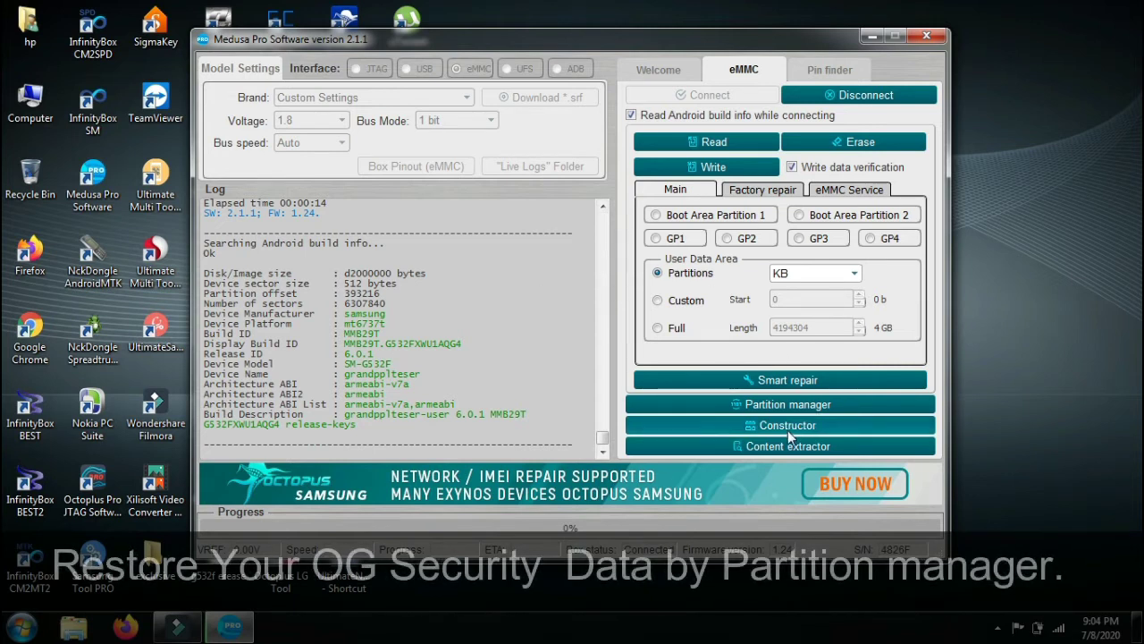
- Open the partition manager and assign the nvram backup from the Octoplus Pro JTAG Software G532F Security folder to the nvram partition
{"action": "left_click", "coordinate": [785, 404]}
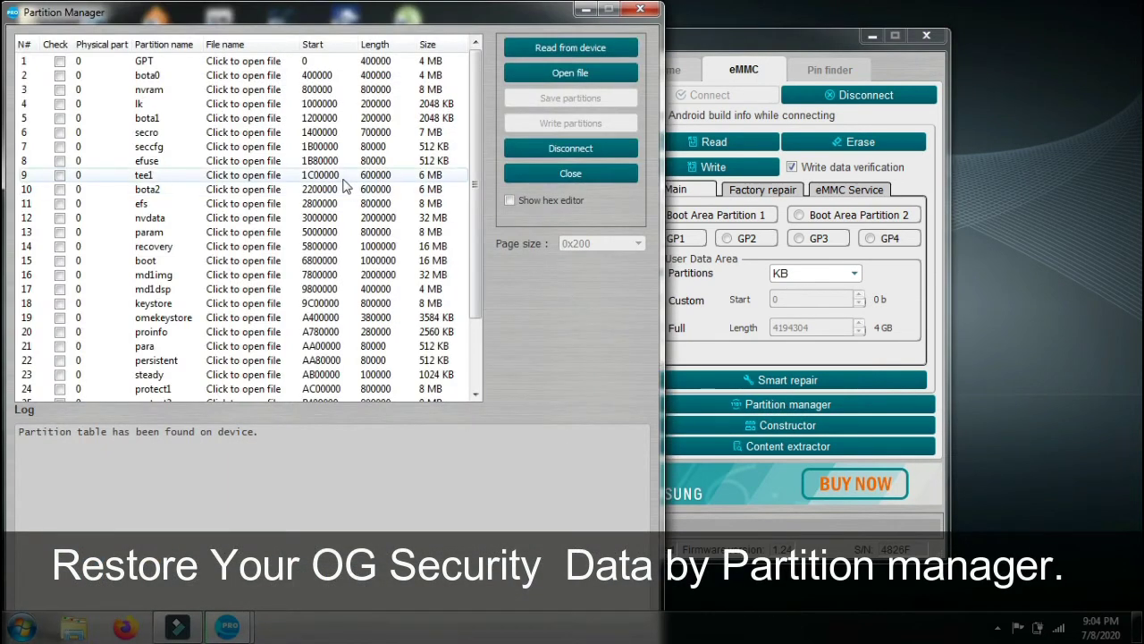
{"action": "left_click", "coordinate": [59, 89]}
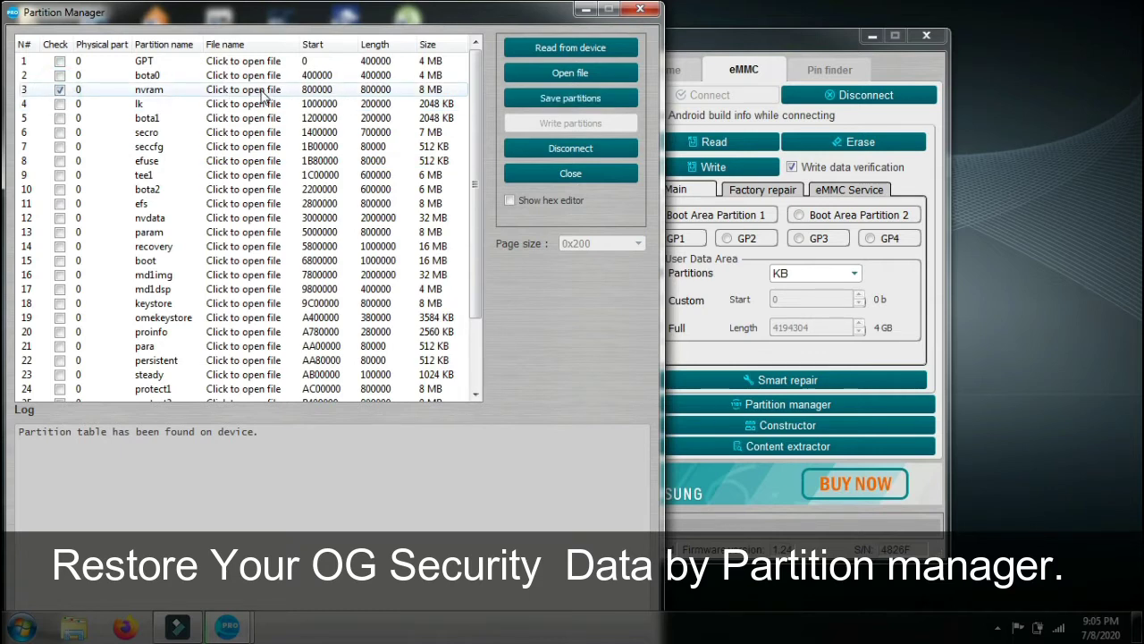
{"action": "left_click", "coordinate": [264, 93]}
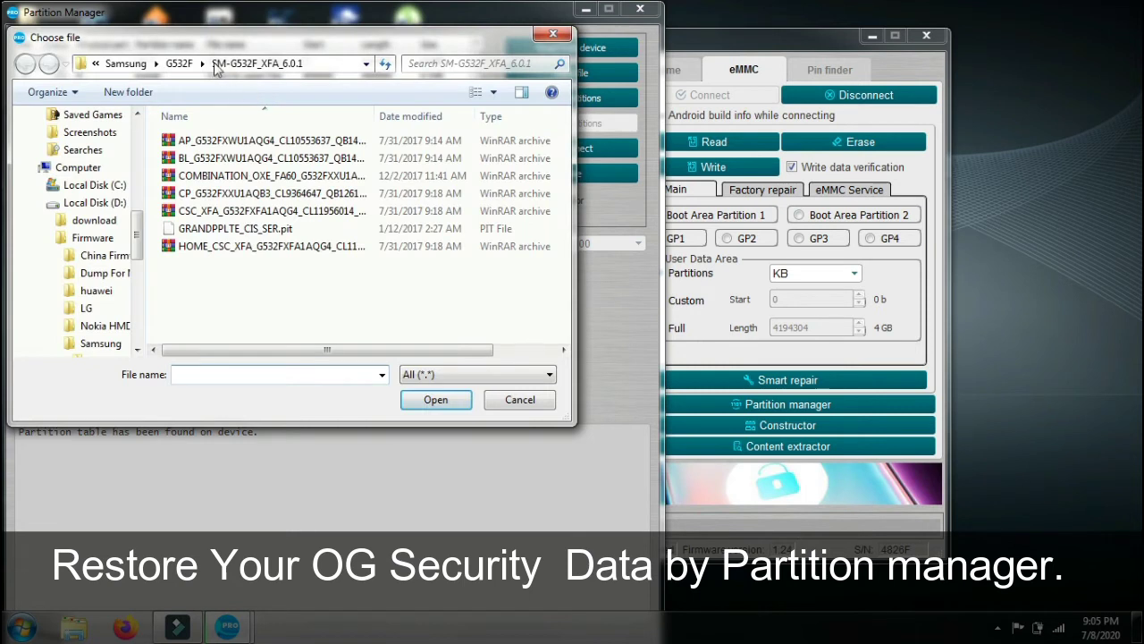
{"action": "left_click_drag", "start_coordinate": [205, 34], "coordinate": [472, 22]}
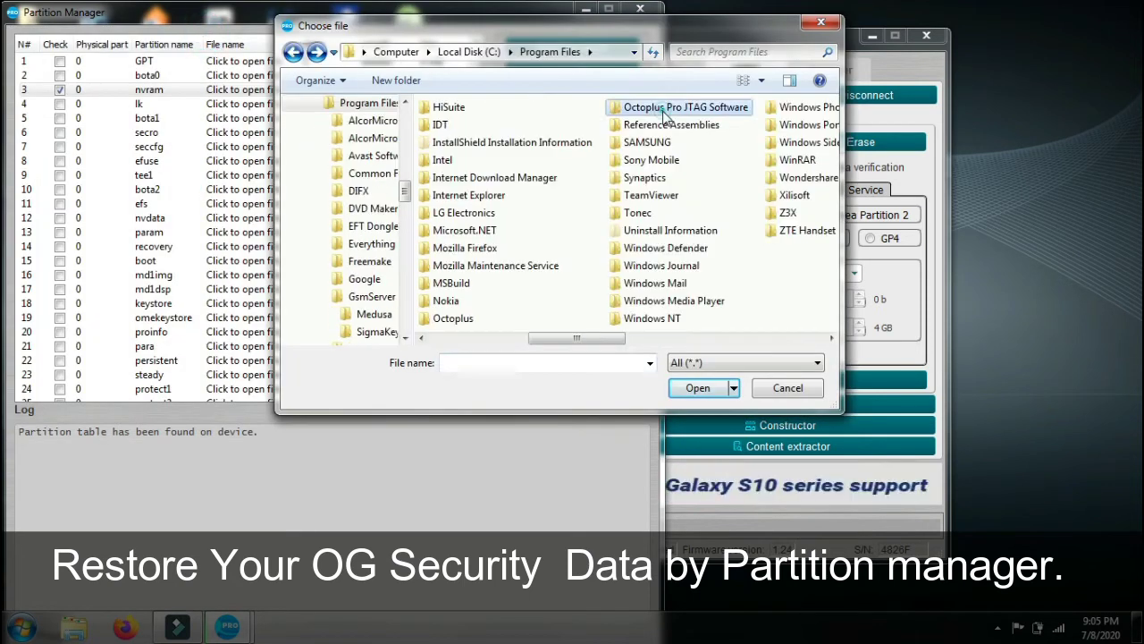
{"action": "double_click", "coordinate": [664, 109]}
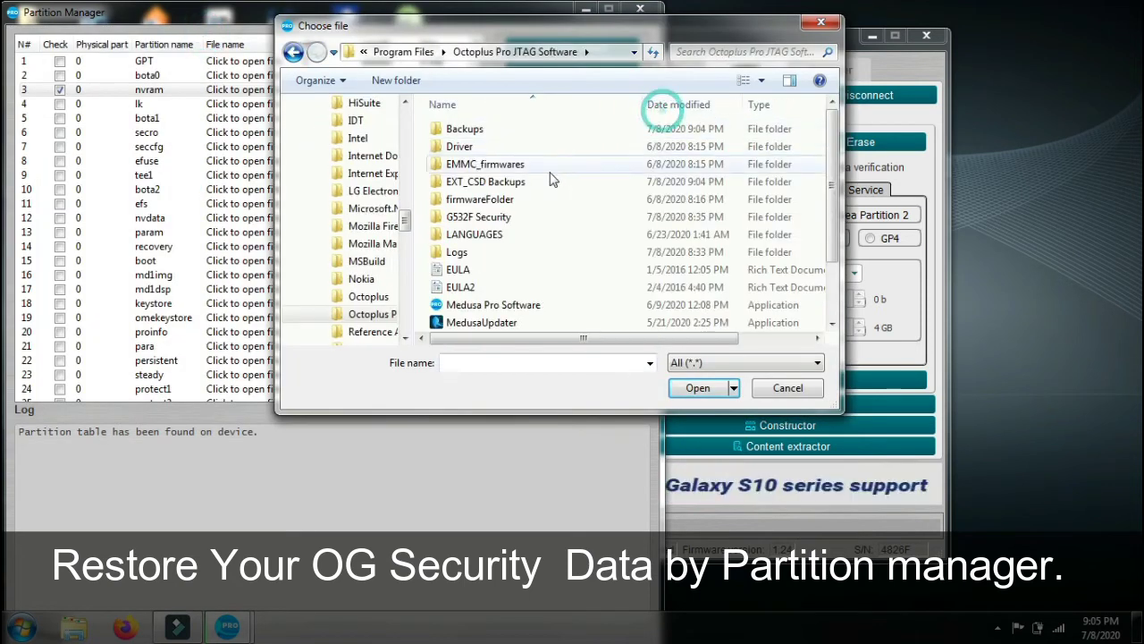
{"action": "double_click", "coordinate": [490, 217]}
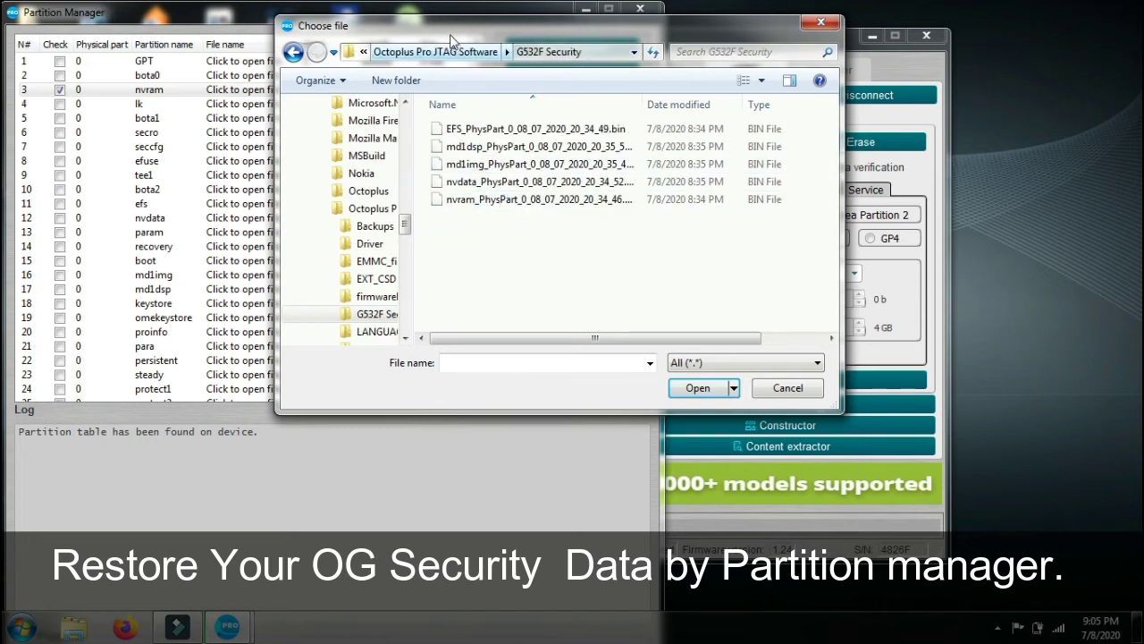
{"action": "left_click_drag", "start_coordinate": [443, 27], "coordinate": [628, 44]}
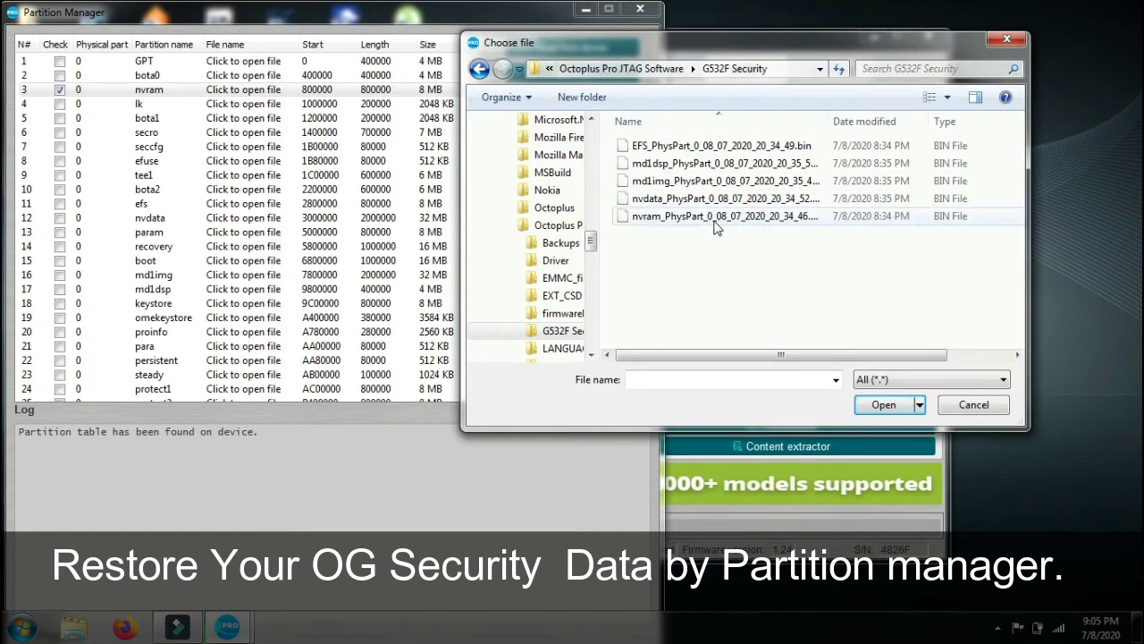
{"action": "double_click", "coordinate": [675, 217]}
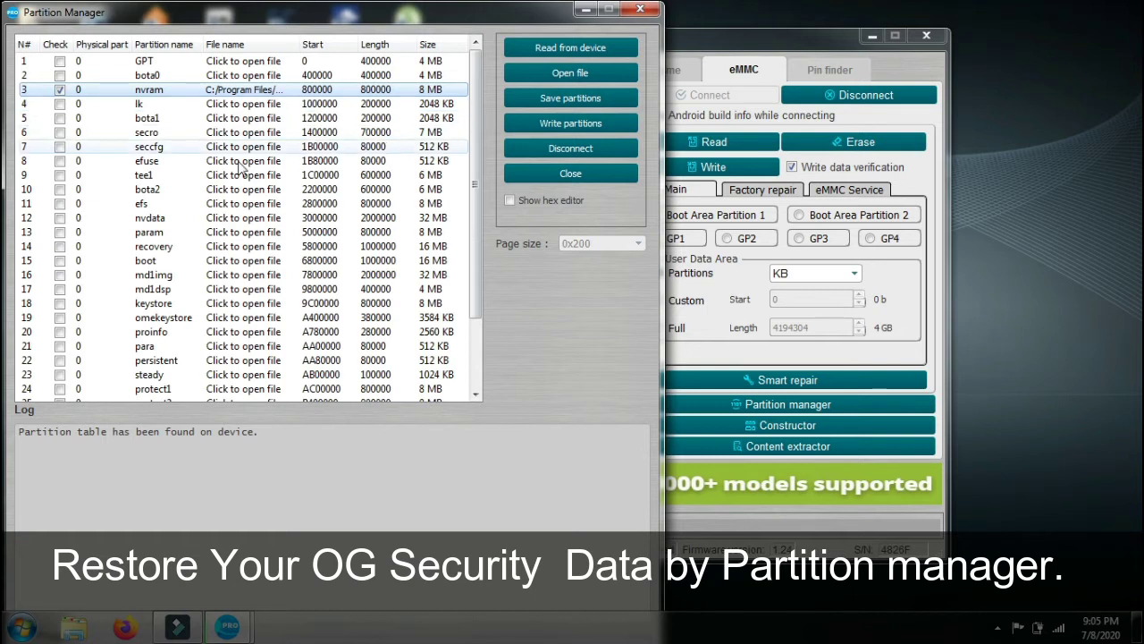
- Assign the EFS and nvdata backup files from the G532F Security folder to the efs and nvdata partitions
{"action": "left_click", "coordinate": [240, 205]}
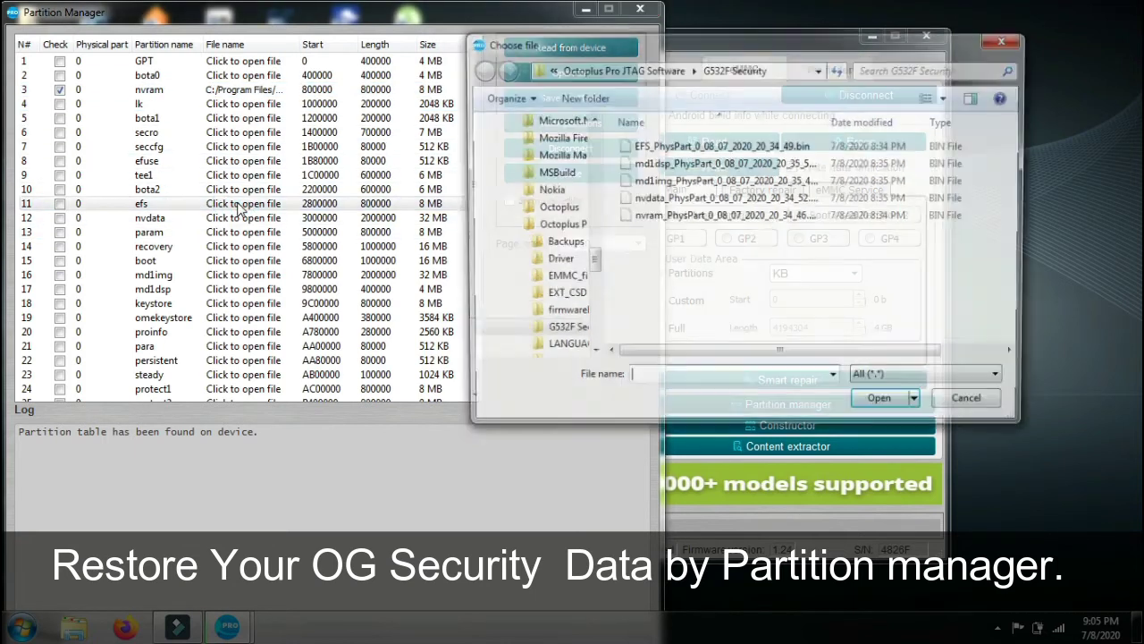
{"action": "left_click", "coordinate": [650, 148]}
{"action": "double_click", "coordinate": [650, 148]}
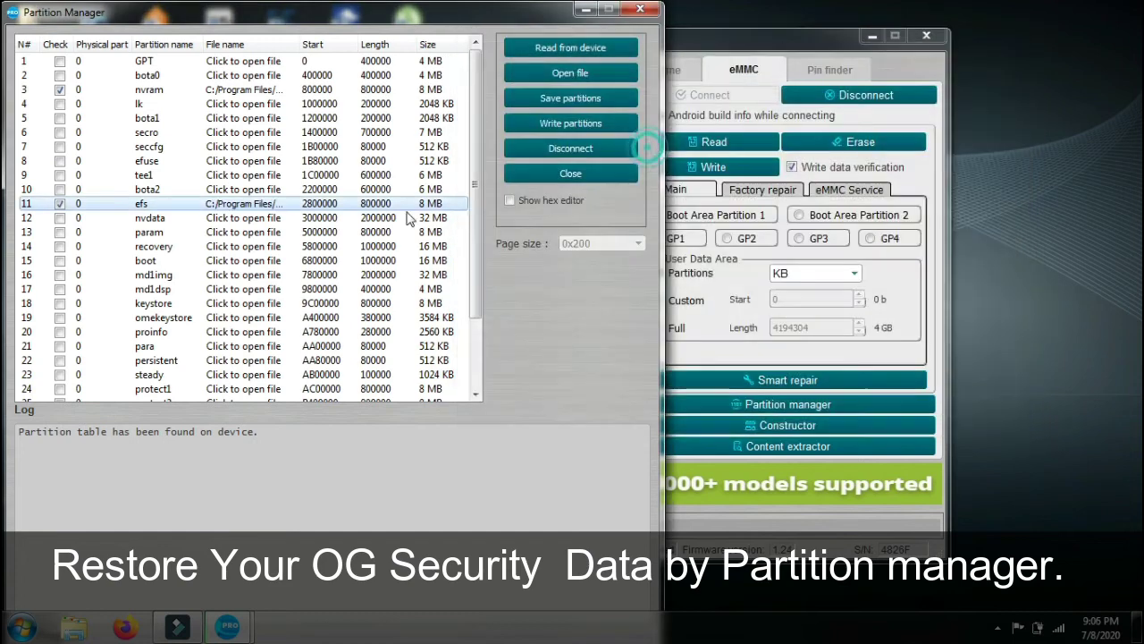
{"action": "left_click", "coordinate": [237, 219]}
{"action": "left_click", "coordinate": [237, 220]}
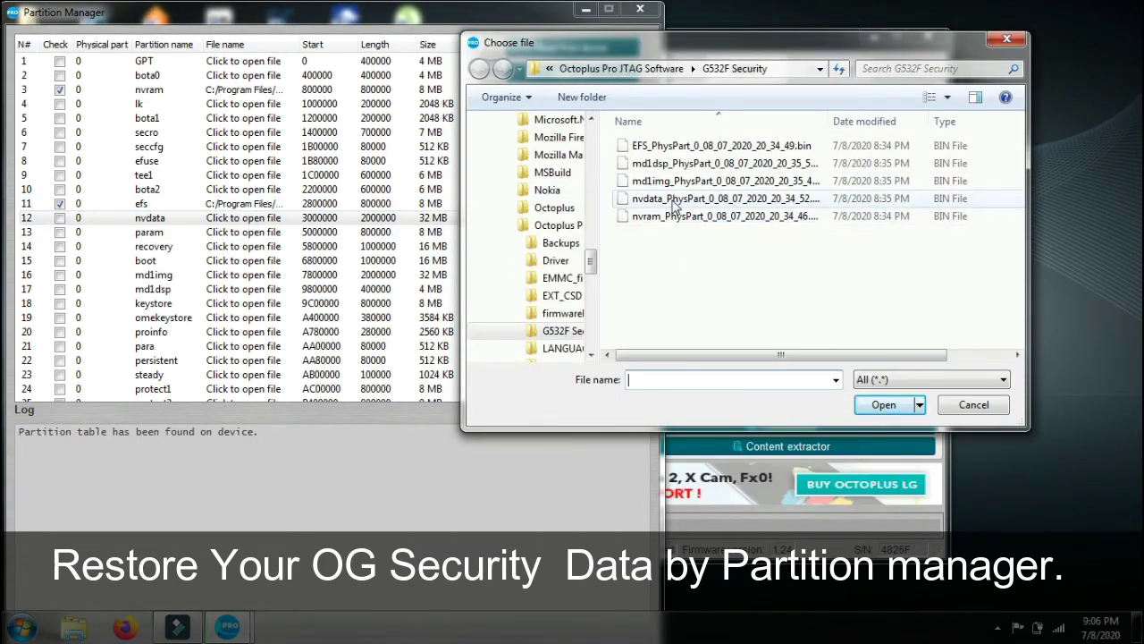
{"action": "double_click", "coordinate": [706, 199]}
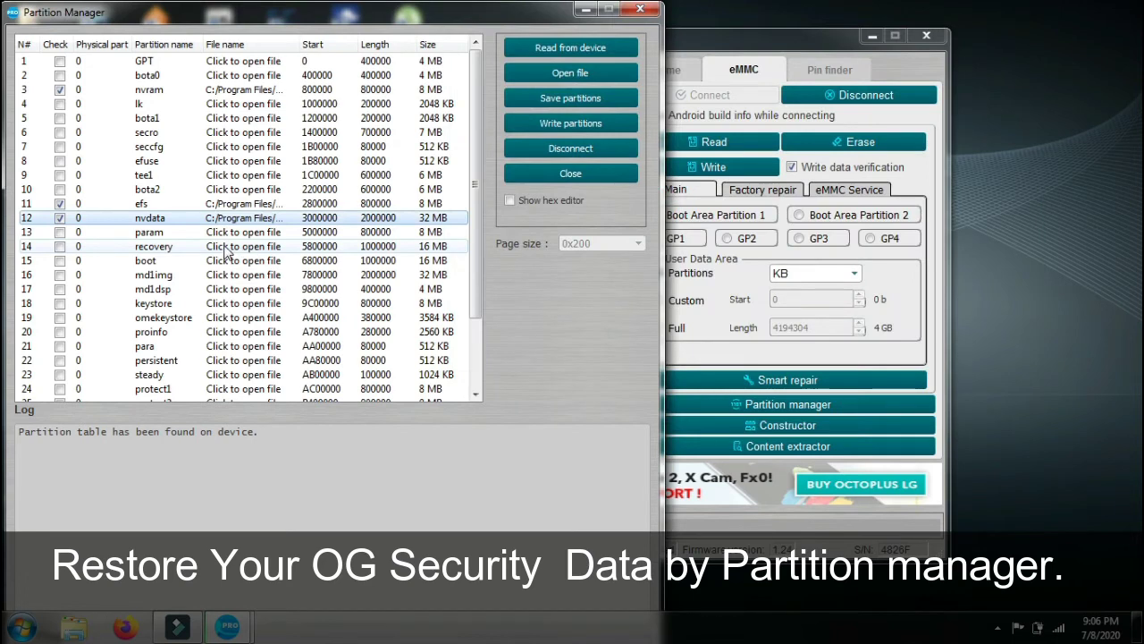
- Assign the md1img and md1dsp backup files to their matching partitions, correcting the file chosen for md1img
{"action": "left_click", "coordinate": [273, 274]}
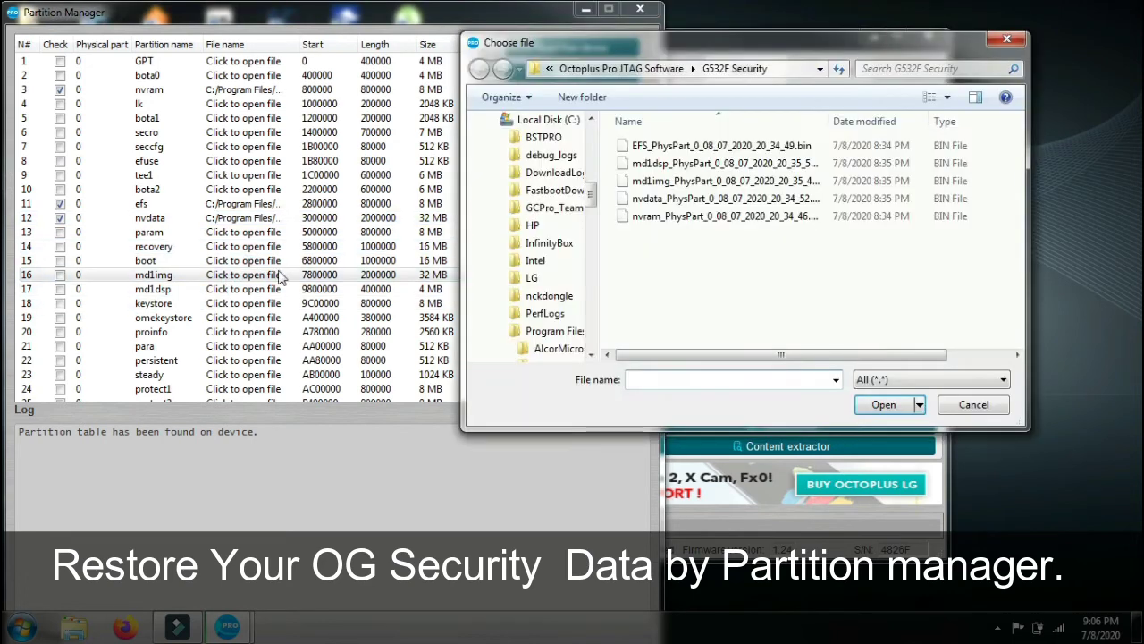
{"action": "double_click", "coordinate": [707, 163]}
{"action": "left_click", "coordinate": [320, 288]}
{"action": "left_click", "coordinate": [236, 289]}
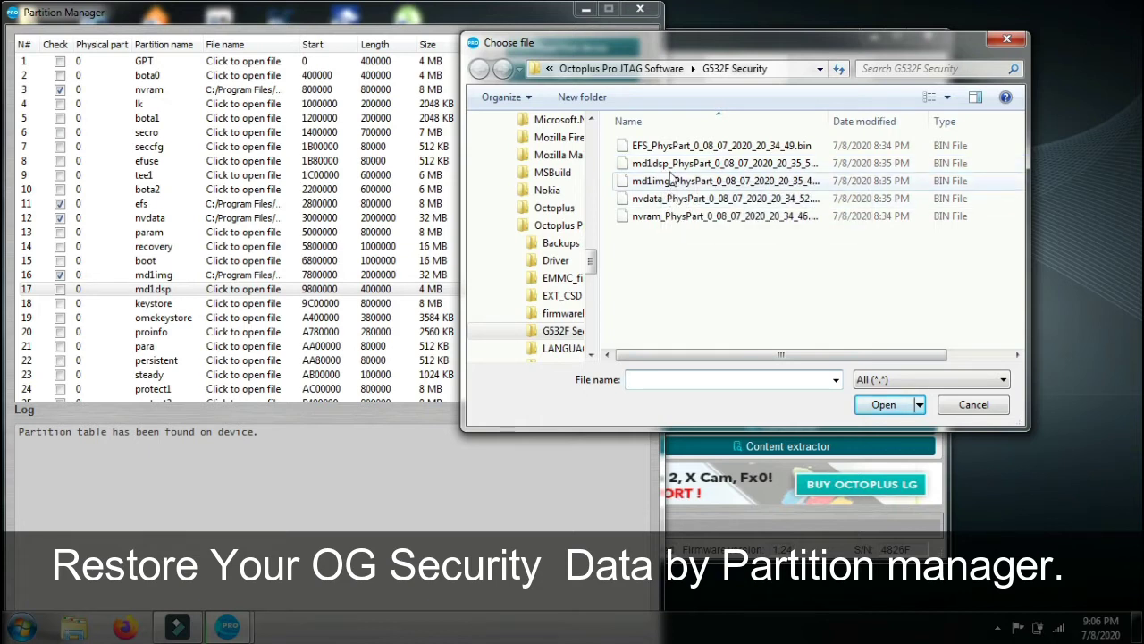
{"action": "double_click", "coordinate": [675, 170]}
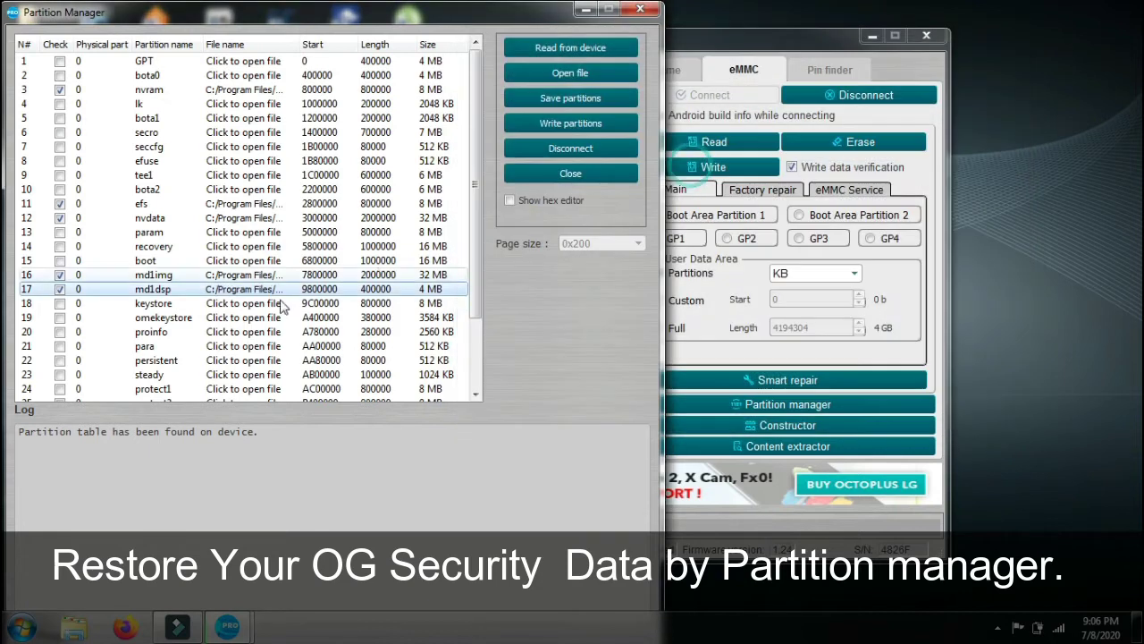
{"action": "left_click", "coordinate": [237, 276]}
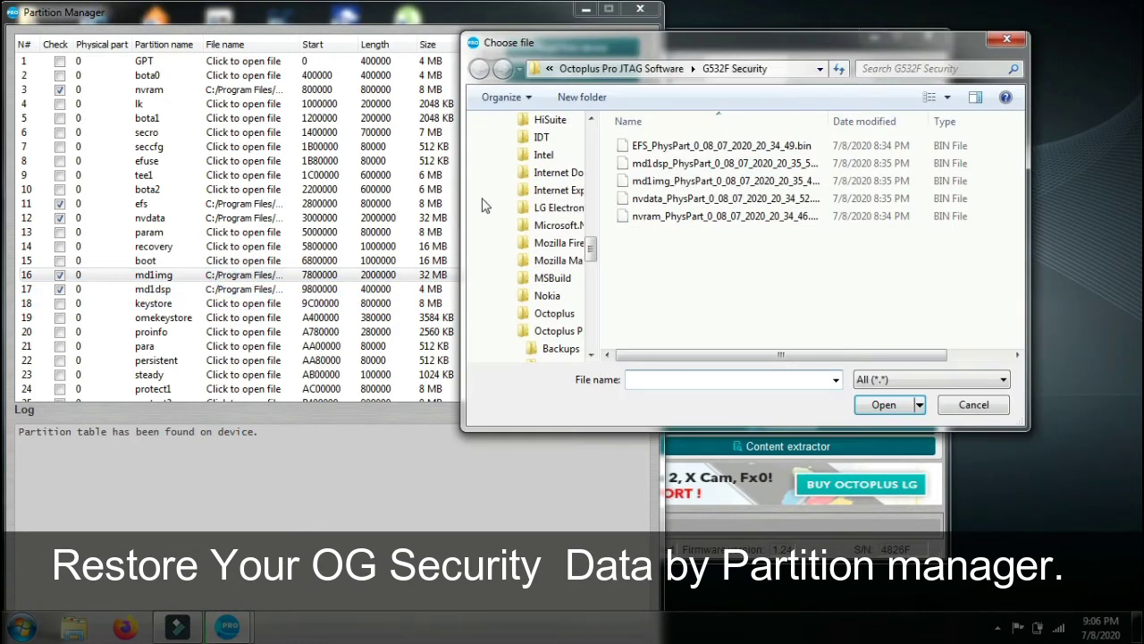
{"action": "double_click", "coordinate": [664, 181]}
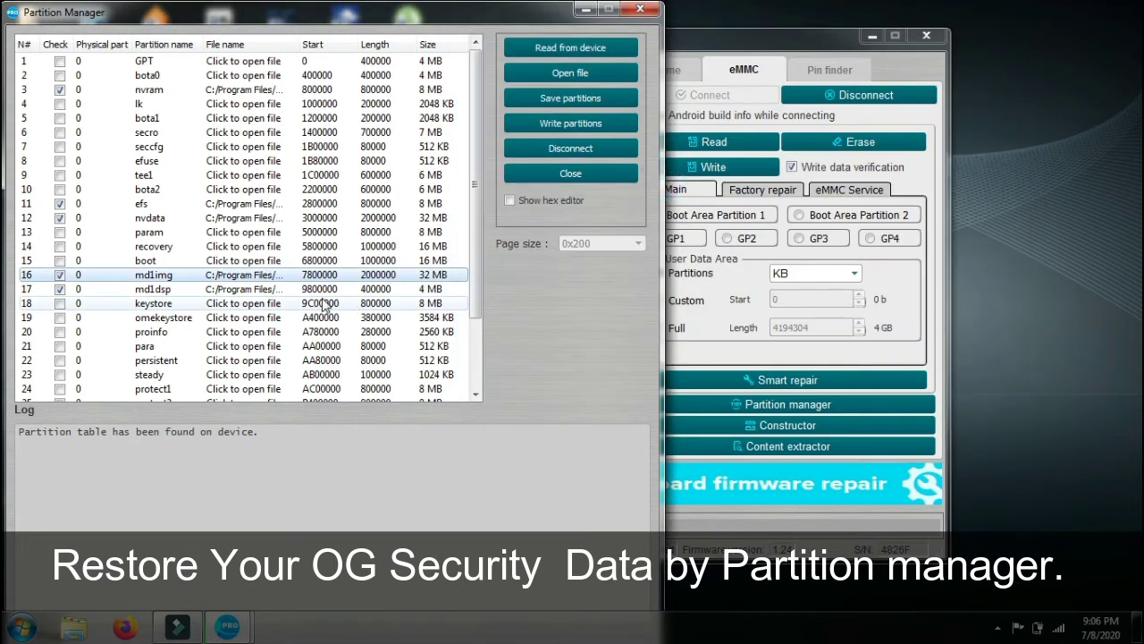
- Write the checked nvram, efs, nvdata, md1img and md1dsp backups to the phone
{"action": "scroll", "coordinate": [326, 304], "scroll_direction": "down", "scroll_amount": 2}
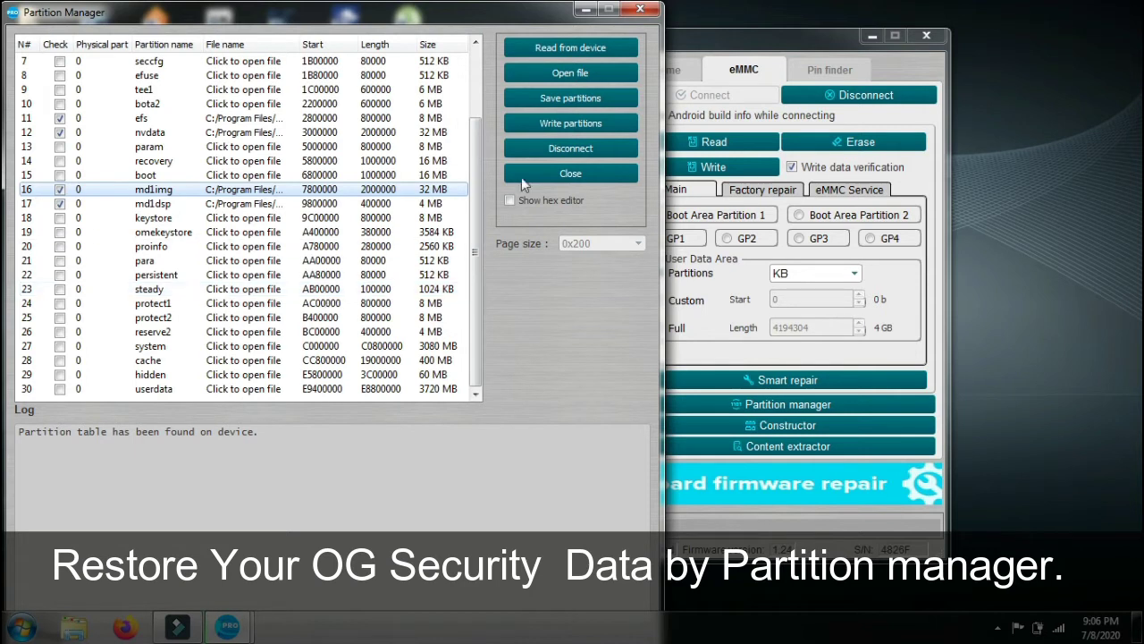
{"action": "left_click", "coordinate": [572, 125]}
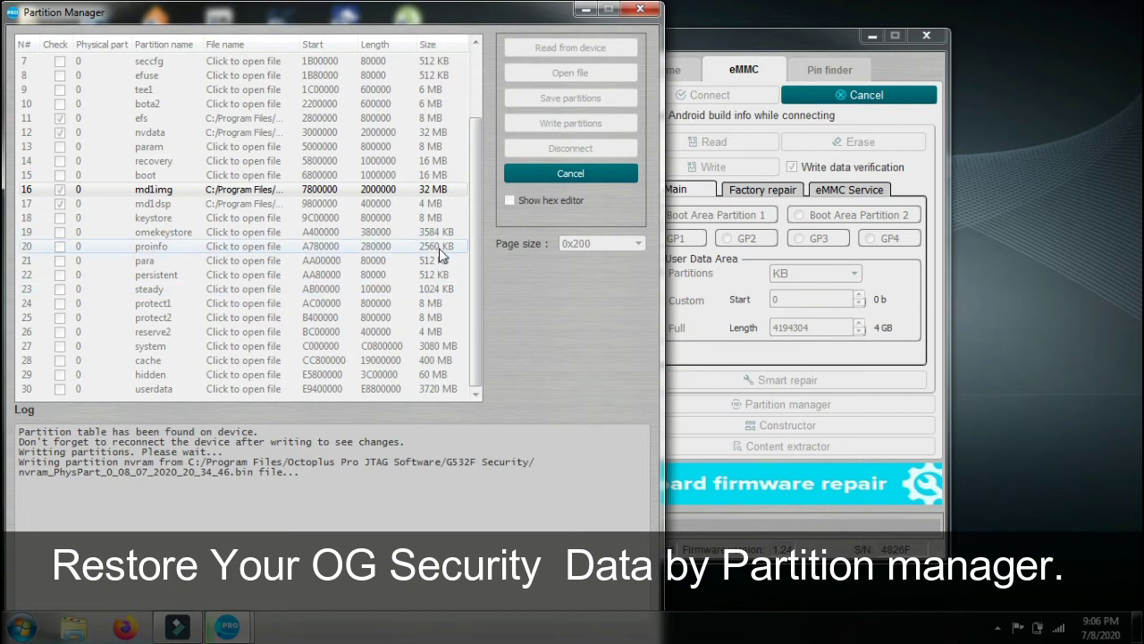
{"action": "left_click_drag", "start_coordinate": [256, 14], "coordinate": [516, 23]}
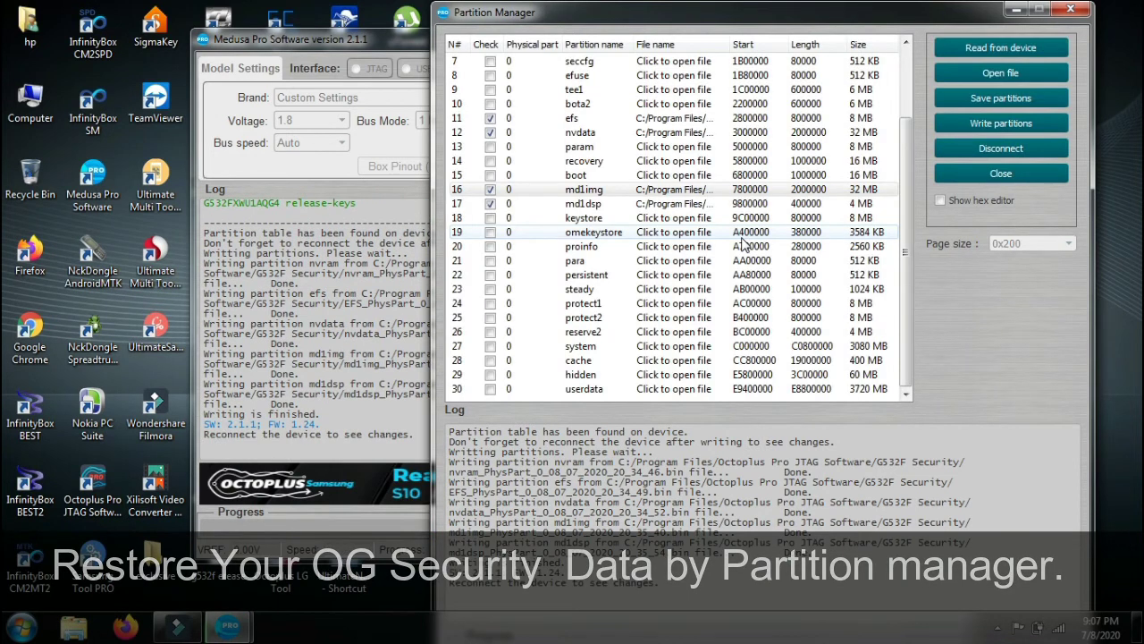
- Close the partition manager and reconnect the phone to apply the restored security partitions
{"action": "left_click", "coordinate": [975, 174]}
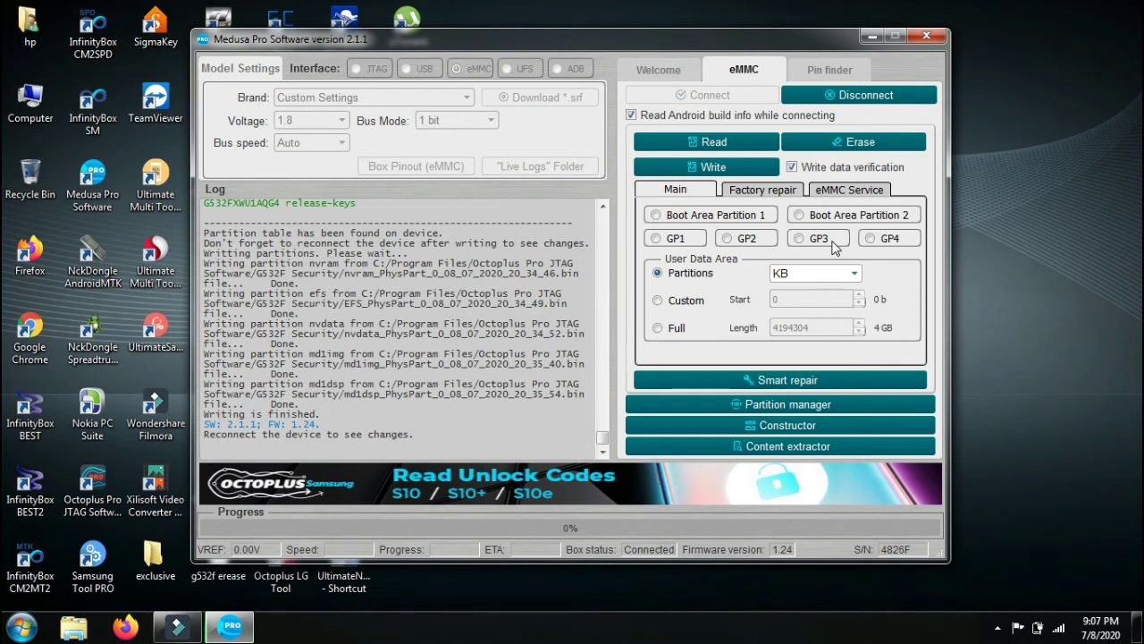
{"action": "left_click", "coordinate": [827, 96]}
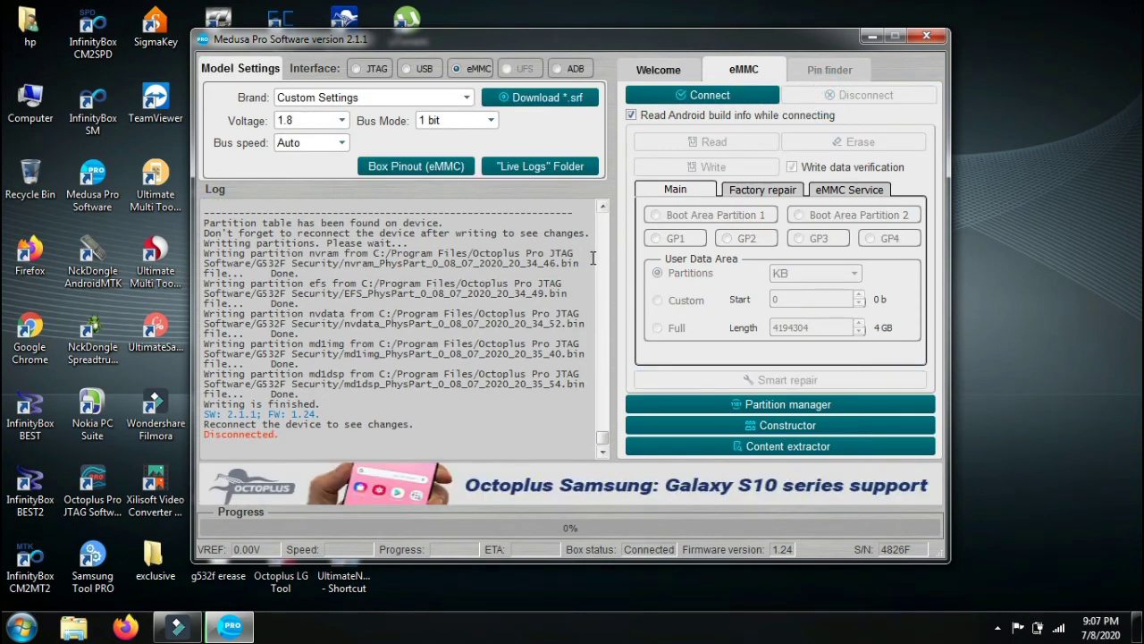
{"action": "left_click", "coordinate": [659, 96]}
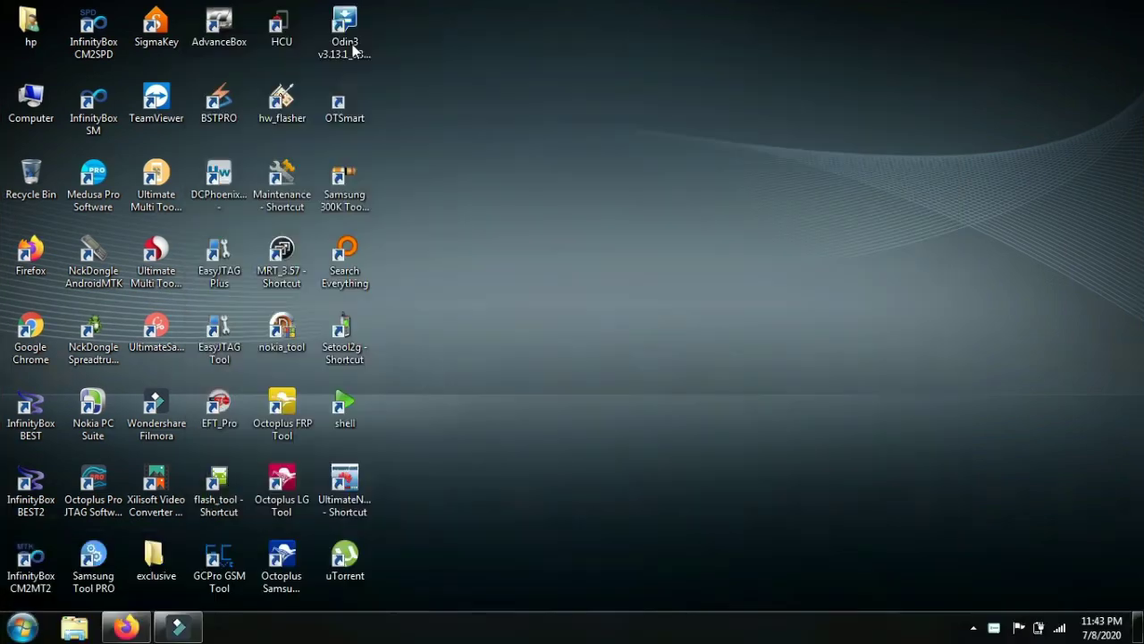
- Open Odin3 v3.13 and load the BL and AP firmware files from the G532FXWU1AQG4_XFA_6.0.1 folder into their matching slots
{"action": "double_click", "coordinate": [346, 29]}
{"action": "left_click", "coordinate": [609, 331]}
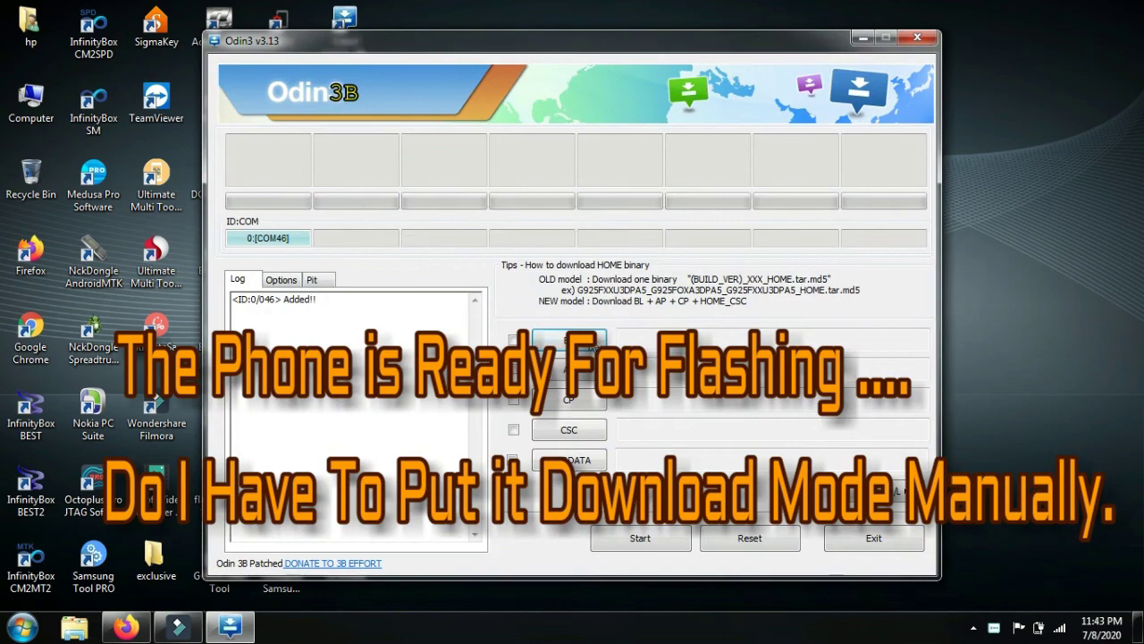
{"action": "left_click", "coordinate": [568, 340]}
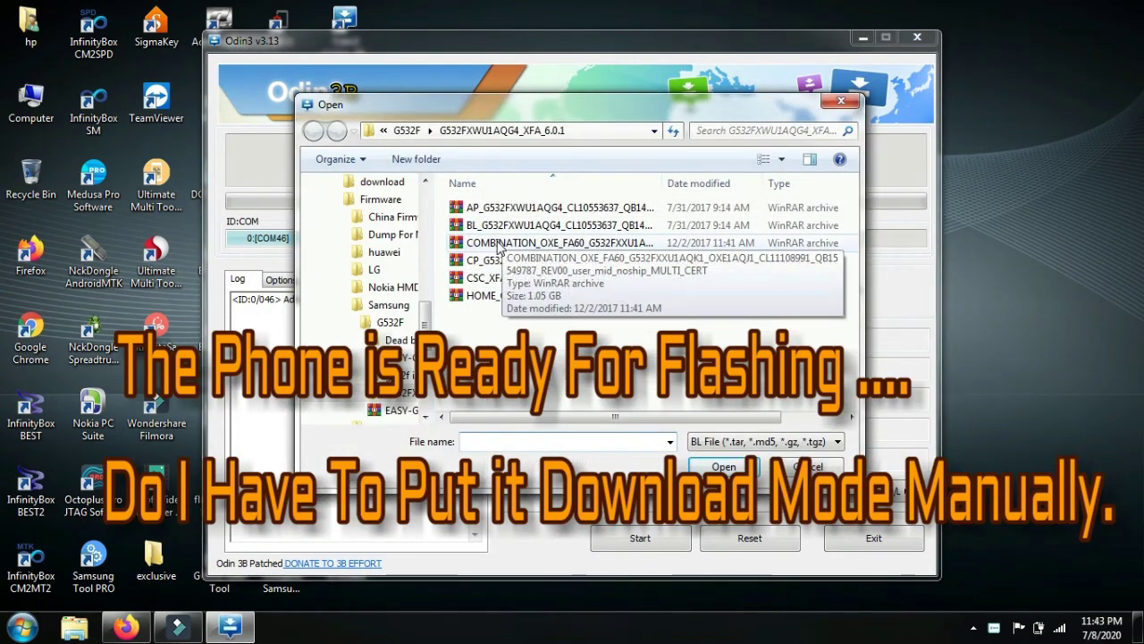
{"action": "double_click", "coordinate": [519, 224]}
{"action": "left_click", "coordinate": [569, 369]}
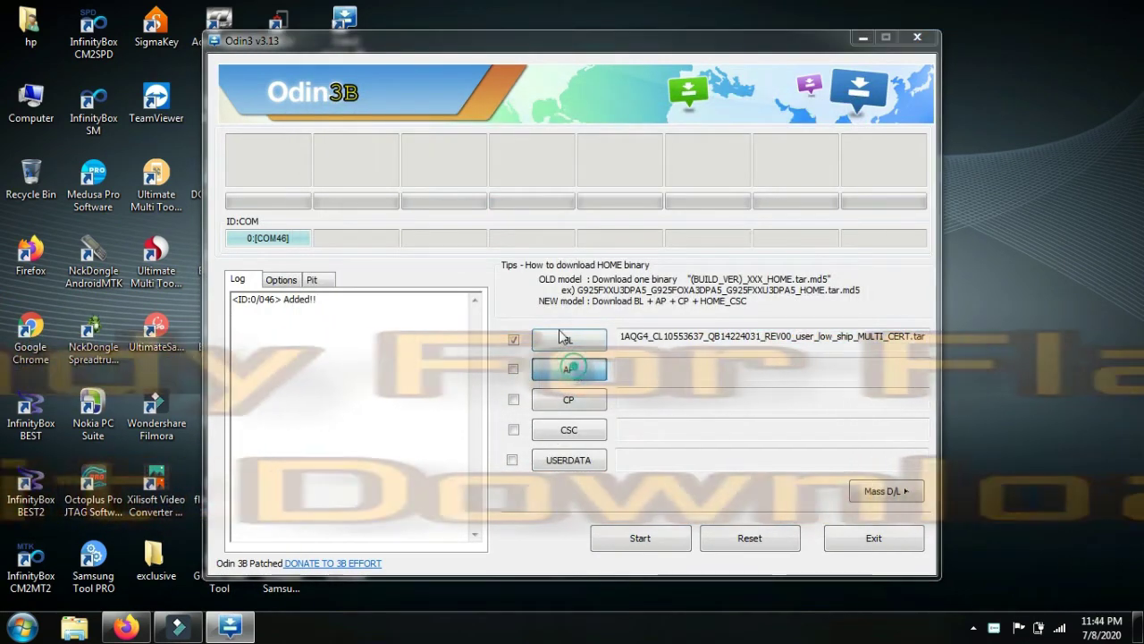
{"action": "double_click", "coordinate": [501, 208]}
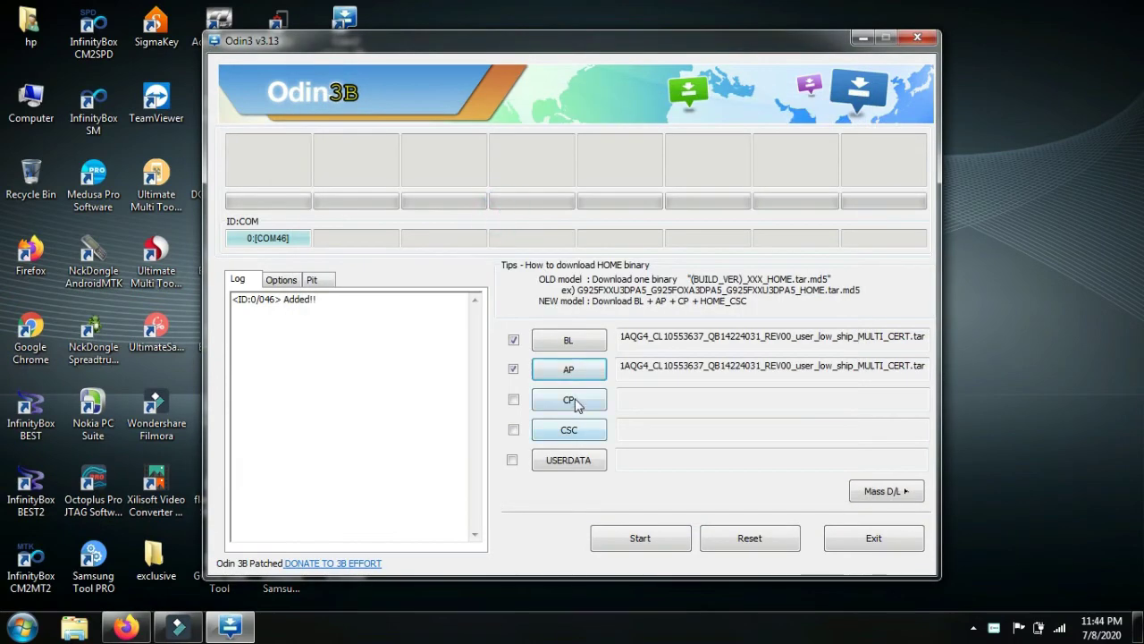
- Load the CP_G532FXXU1AQB3 file as CP and the CSC_XFA_G532FXFA1AQG4 file as CSC
{"action": "left_click", "coordinate": [573, 401]}
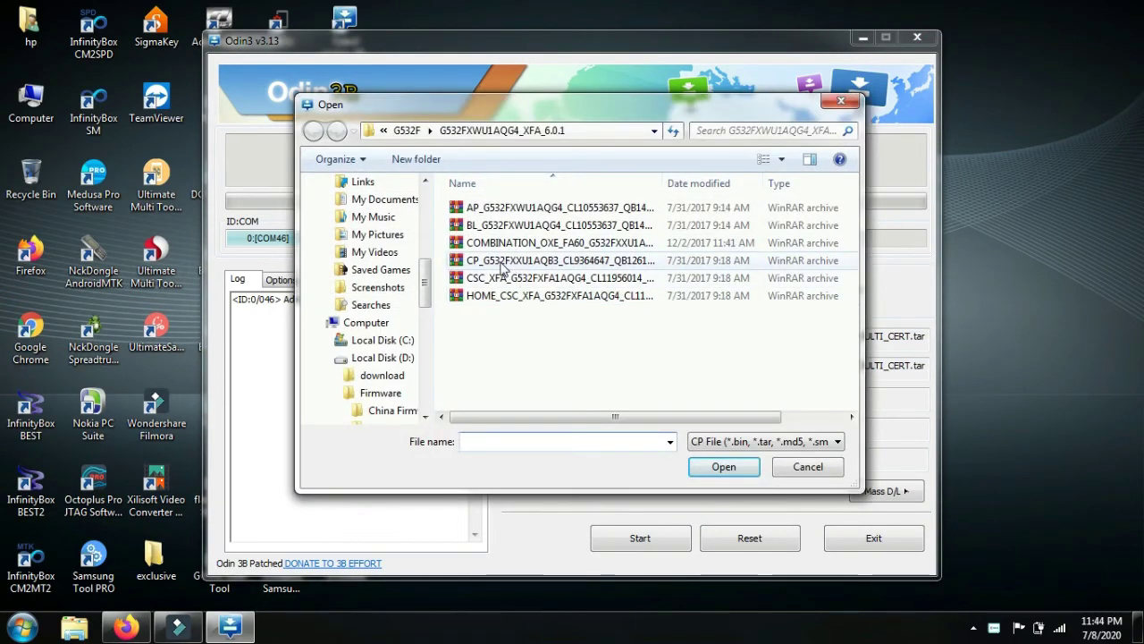
{"action": "double_click", "coordinate": [510, 260]}
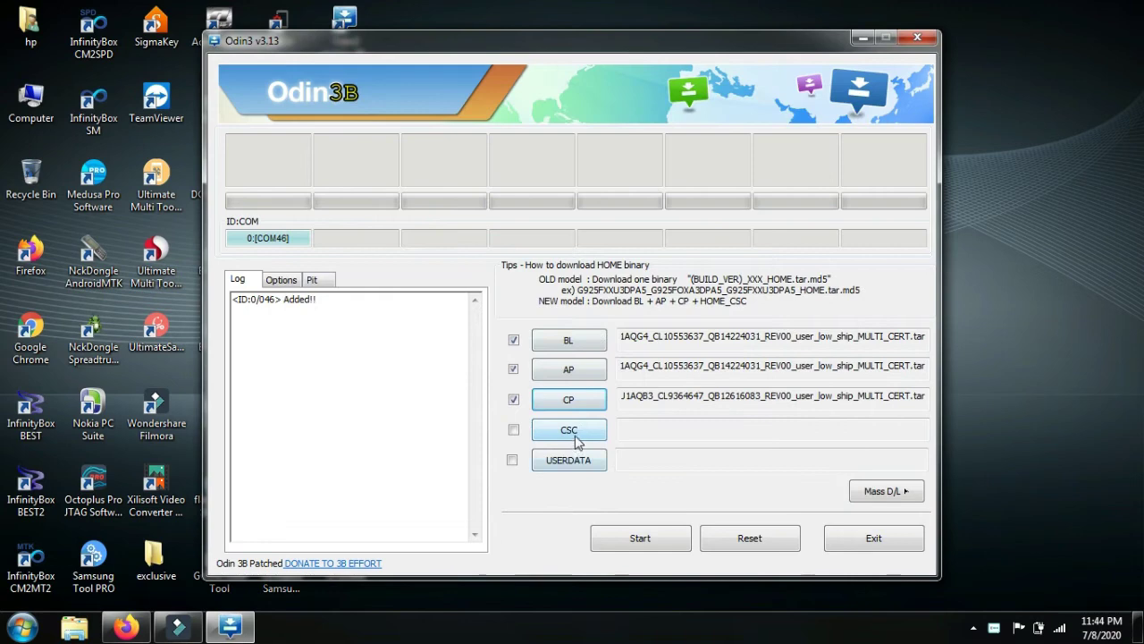
{"action": "left_click", "coordinate": [580, 431]}
{"action": "double_click", "coordinate": [496, 279]}
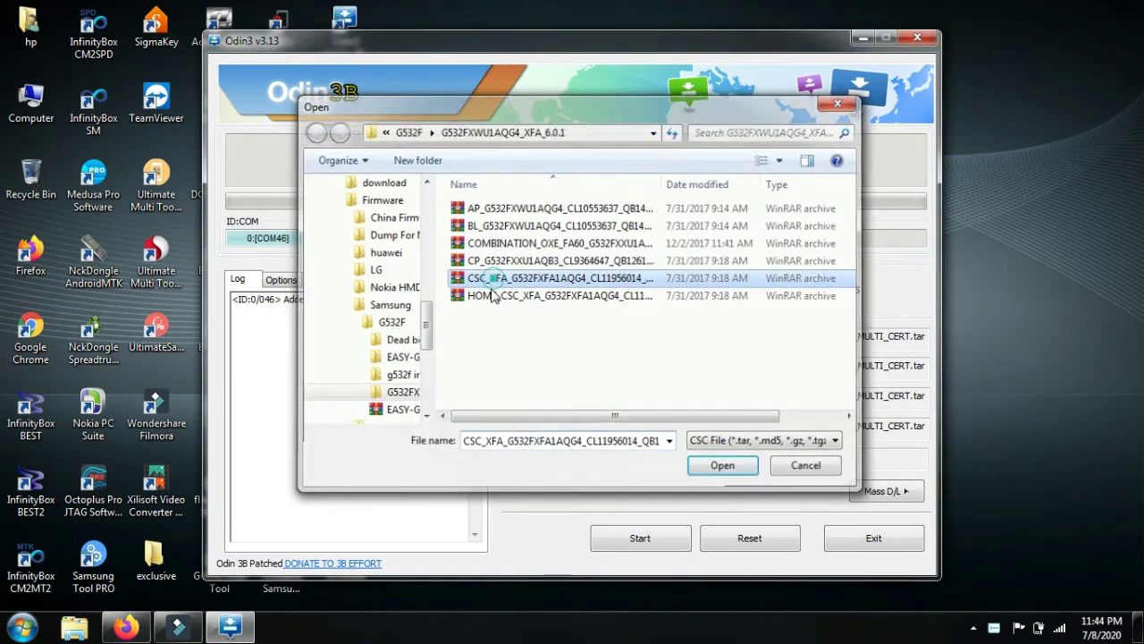
- Add GRANDPPLTE_CIS_SER.pit as the PIT file and start flashing the phone with the loaded firmware
{"action": "left_click", "coordinate": [332, 277]}
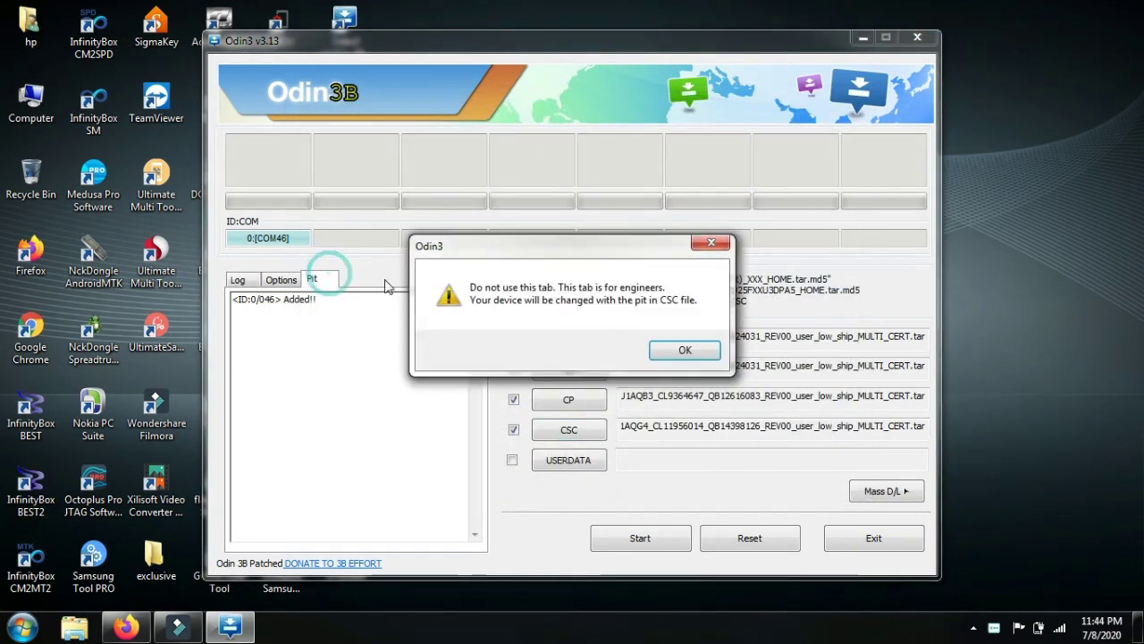
{"action": "left_click", "coordinate": [681, 350]}
{"action": "left_click", "coordinate": [373, 321]}
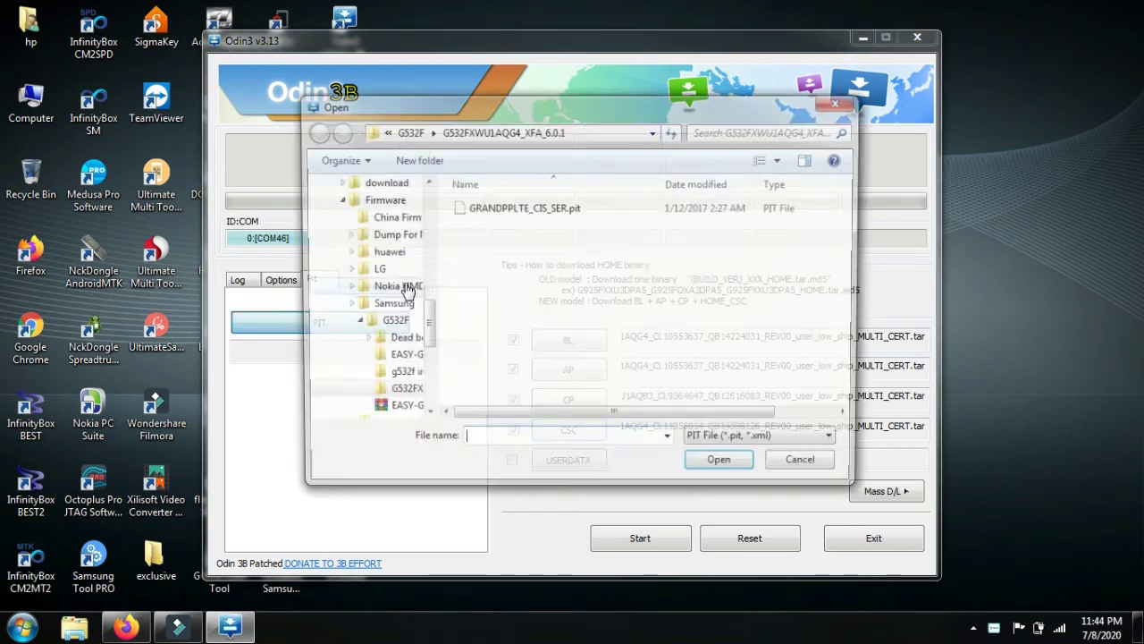
{"action": "double_click", "coordinate": [474, 206]}
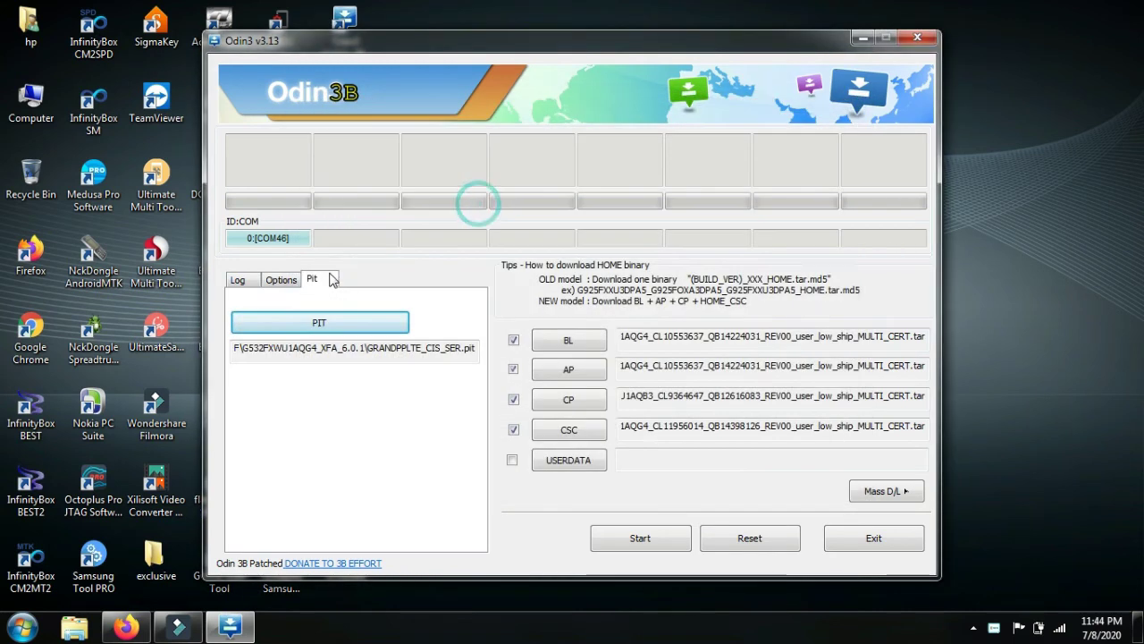
{"action": "left_click", "coordinate": [247, 284]}
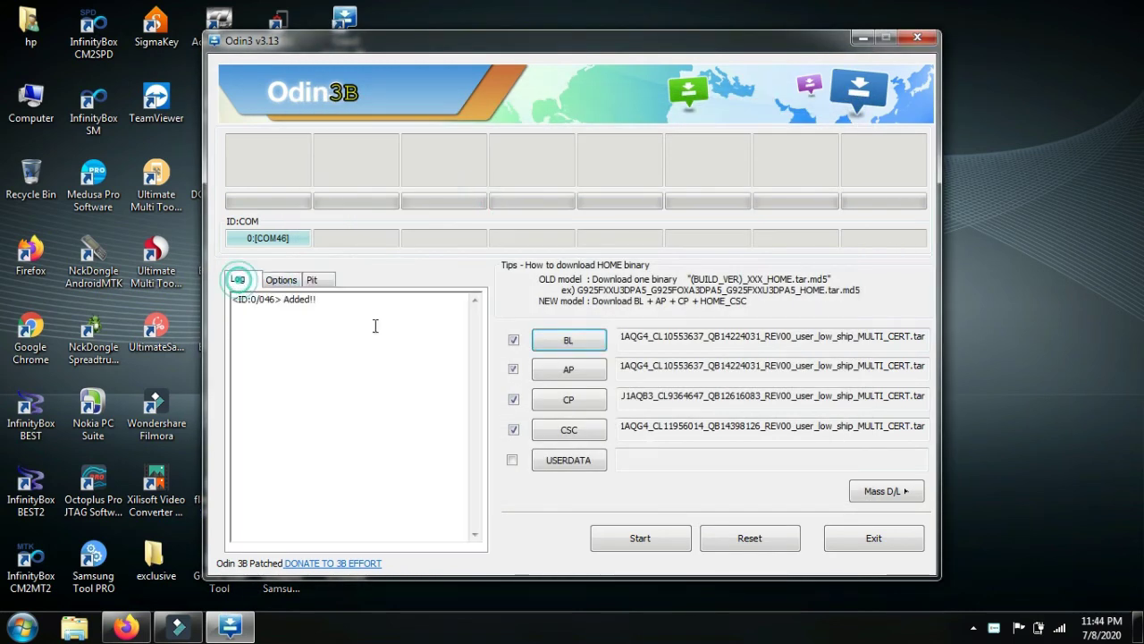
{"action": "left_click", "coordinate": [652, 541]}
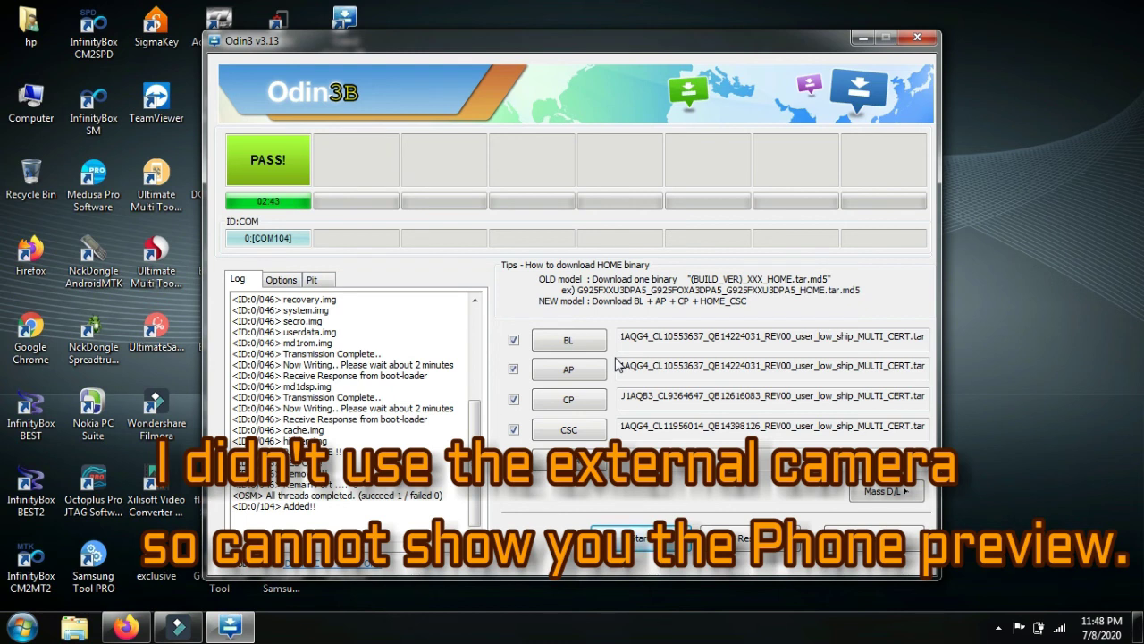
- Check in Device Manager, opened through Computer Management, how the flashed phone is detected among the portable devices
{"action": "right_click", "coordinate": [21, 102]}
{"action": "left_click", "coordinate": [52, 130]}
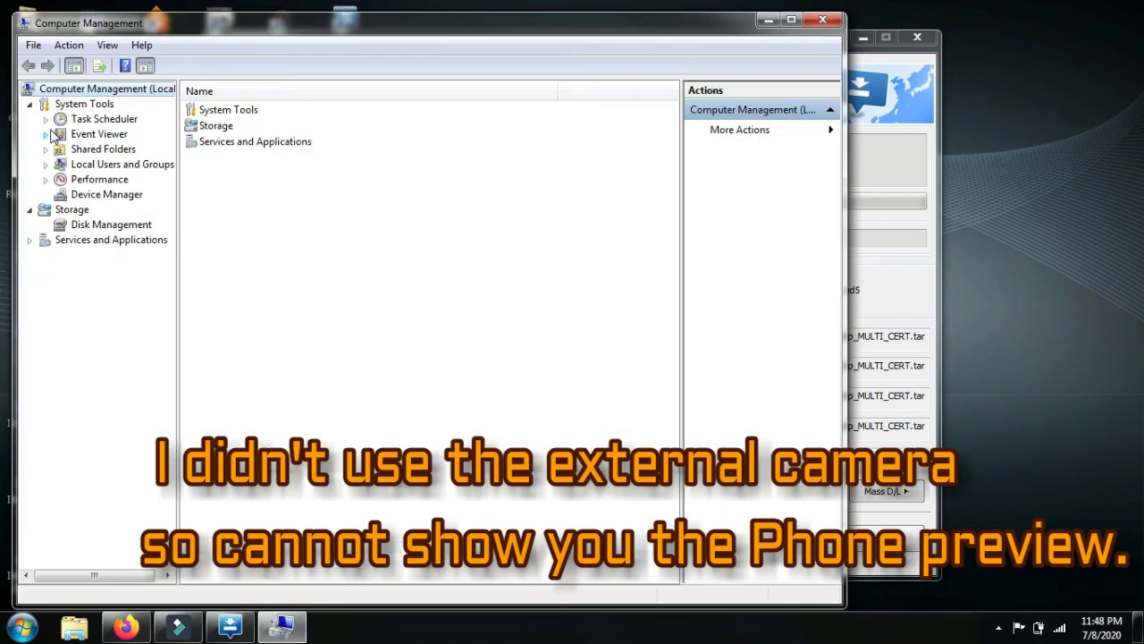
{"action": "left_click", "coordinate": [64, 193]}
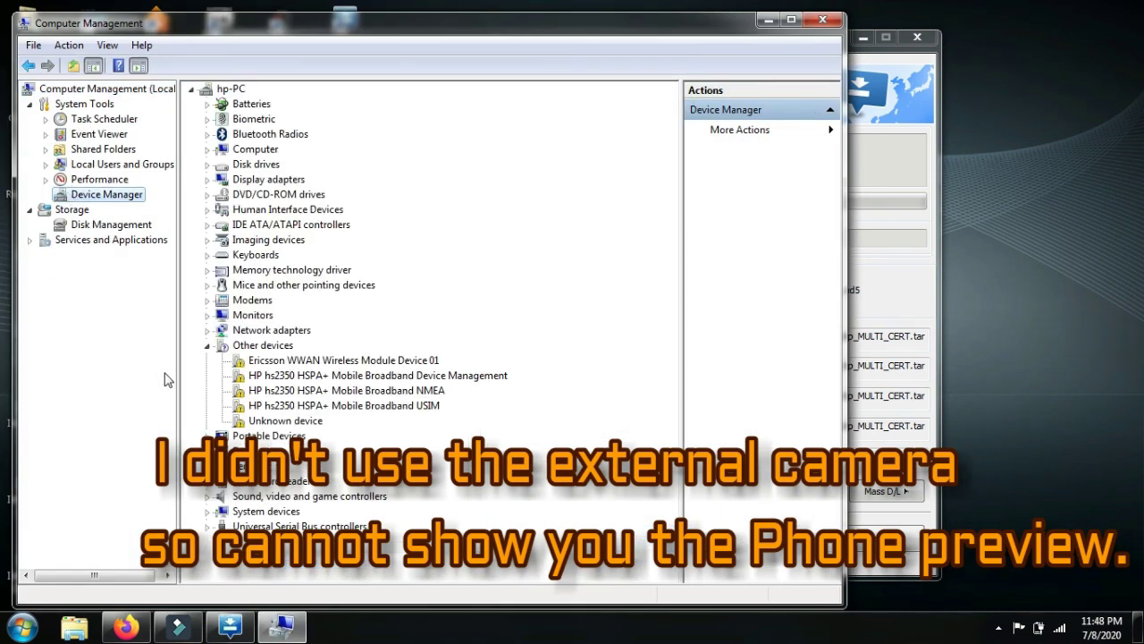
{"action": "left_click", "coordinate": [206, 346]}
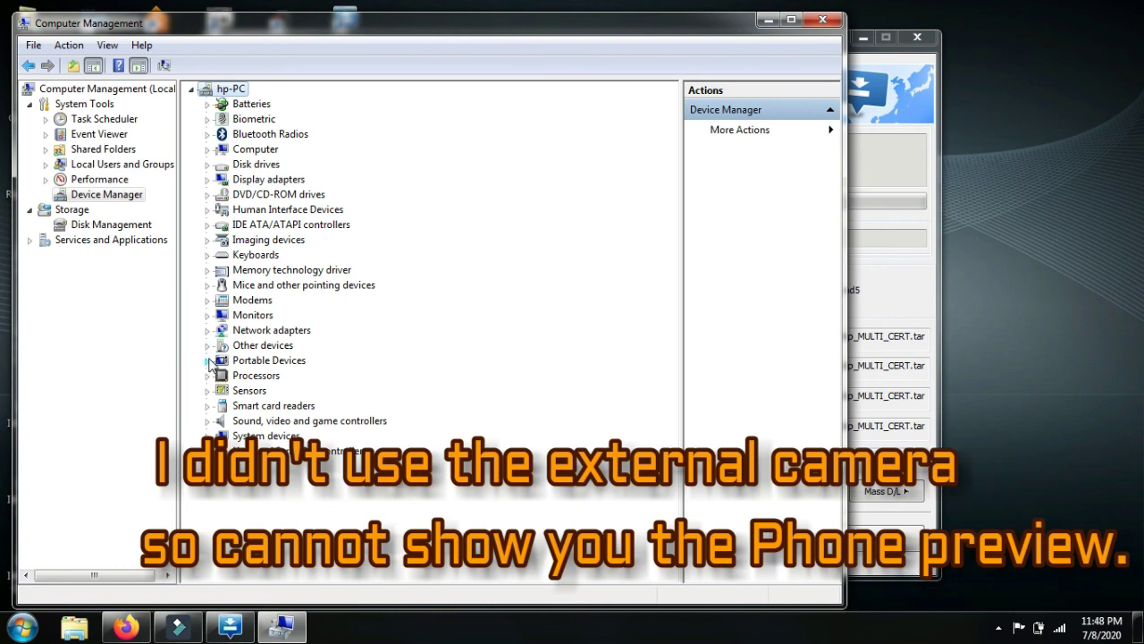
{"action": "left_click", "coordinate": [207, 360]}
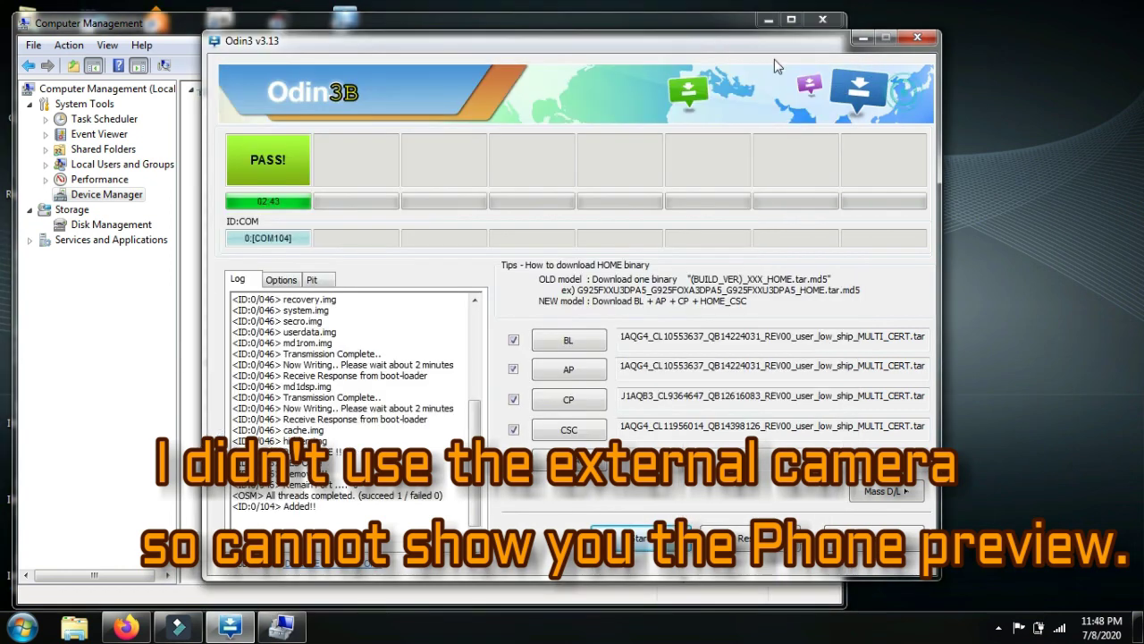
{"action": "left_click", "coordinate": [904, 93]}
{"action": "left_click_drag", "start_coordinate": [715, 45], "coordinate": [815, 22]}
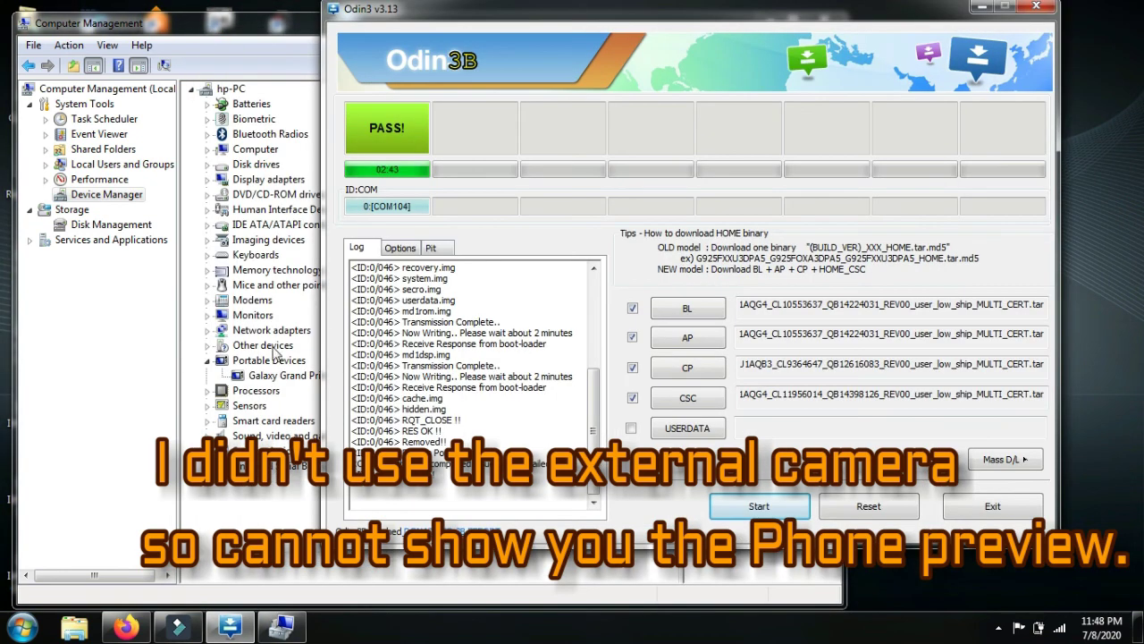
{"action": "left_click", "coordinate": [268, 376]}
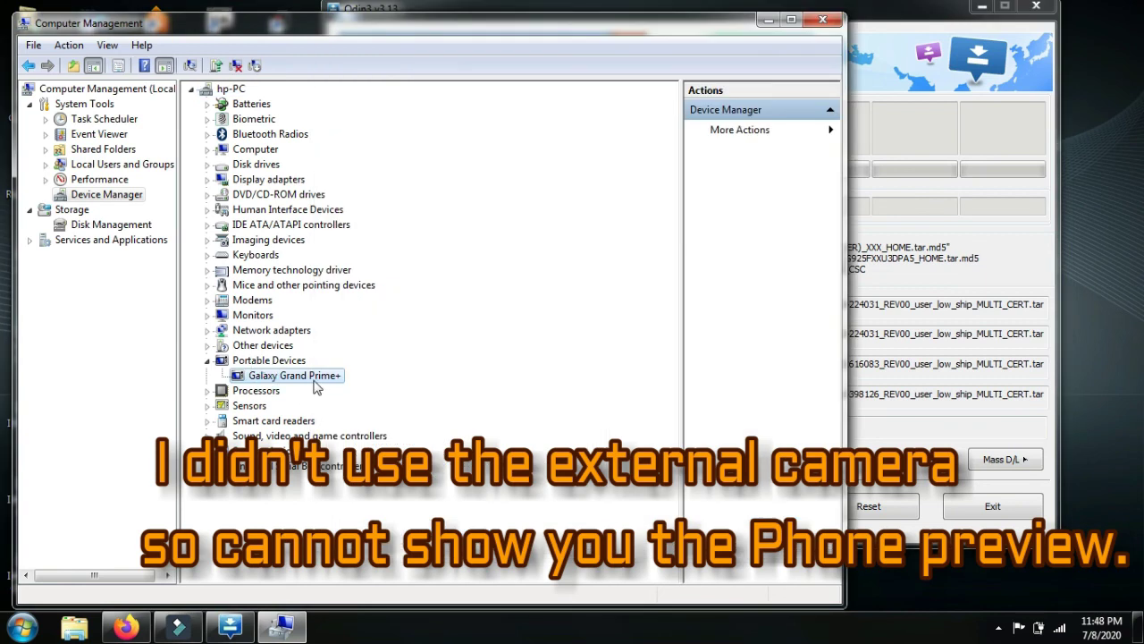